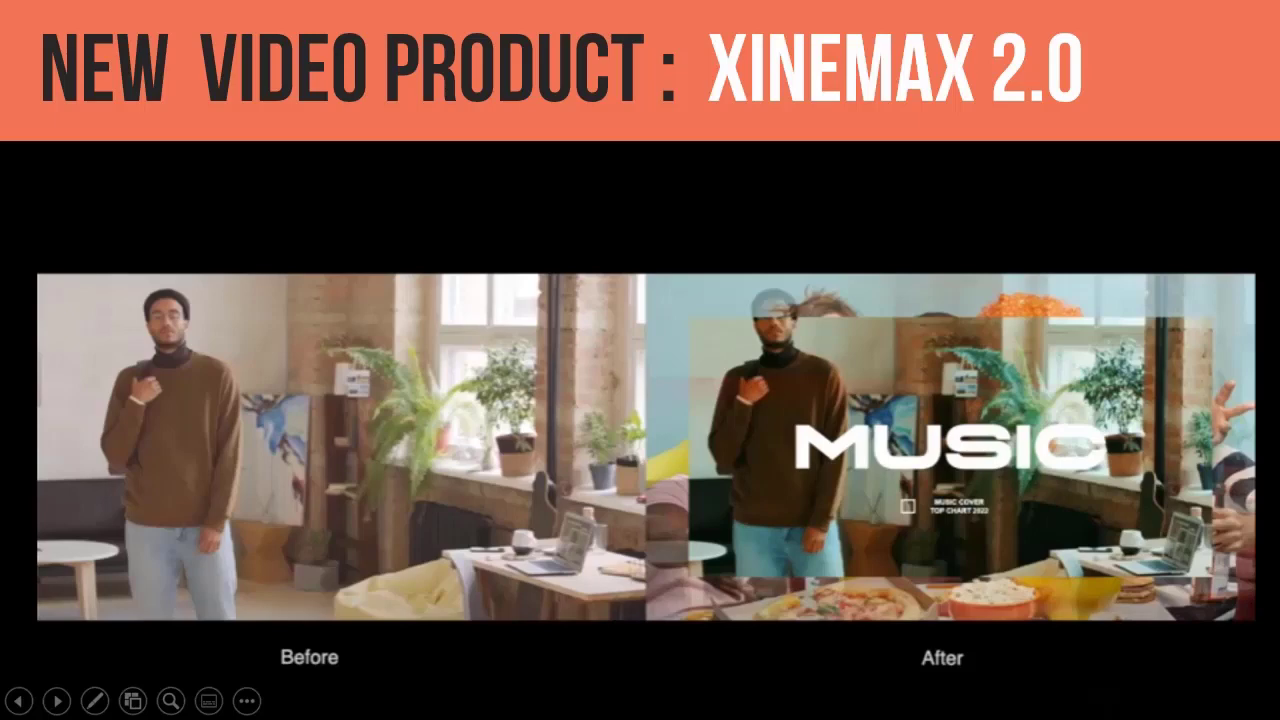
Step: Highlight the 'Xinemax 2.0 Launch & FREEBIE' agenda item, then go to slide 5, New Video Product
{"action": "left_click_drag", "start_coordinate": [350, 425], "coordinate": [874, 425]}
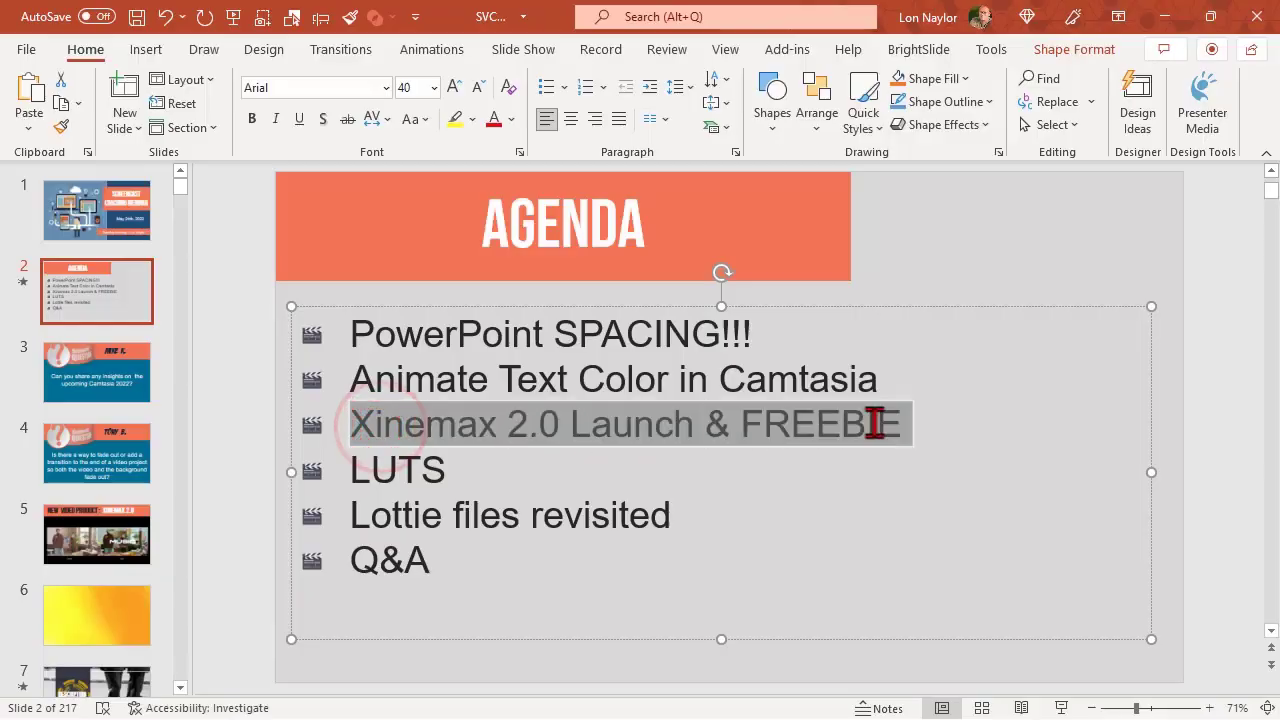
{"action": "left_click", "coordinate": [150, 548]}
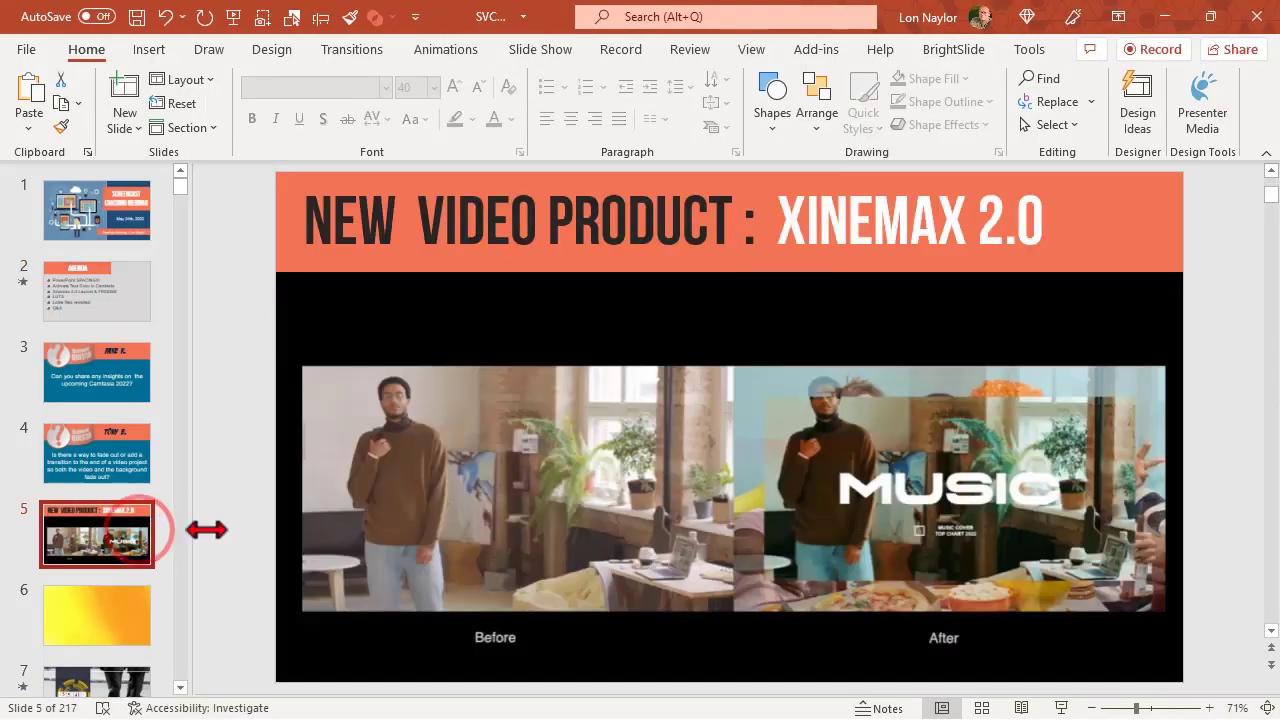
{"action": "left_click", "coordinate": [1061, 707]}
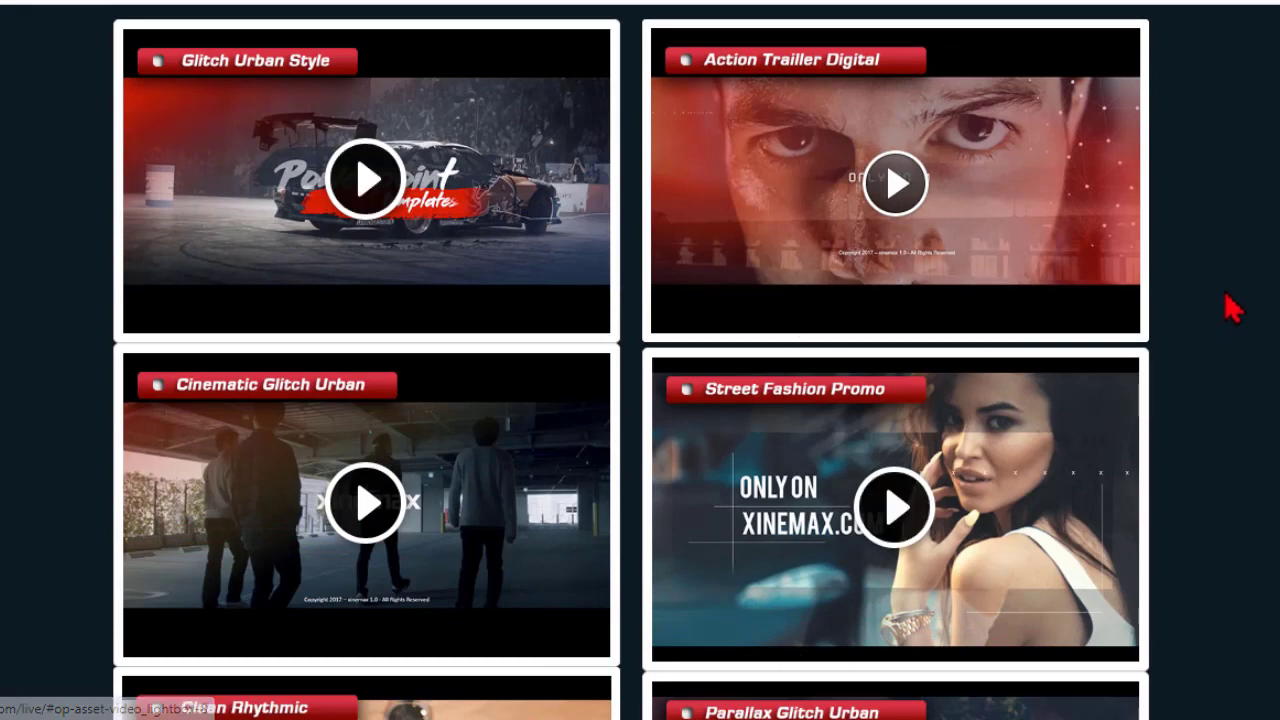
{"action": "scroll", "coordinate": [1232, 250], "scroll_direction": "down", "scroll_amount": 7}
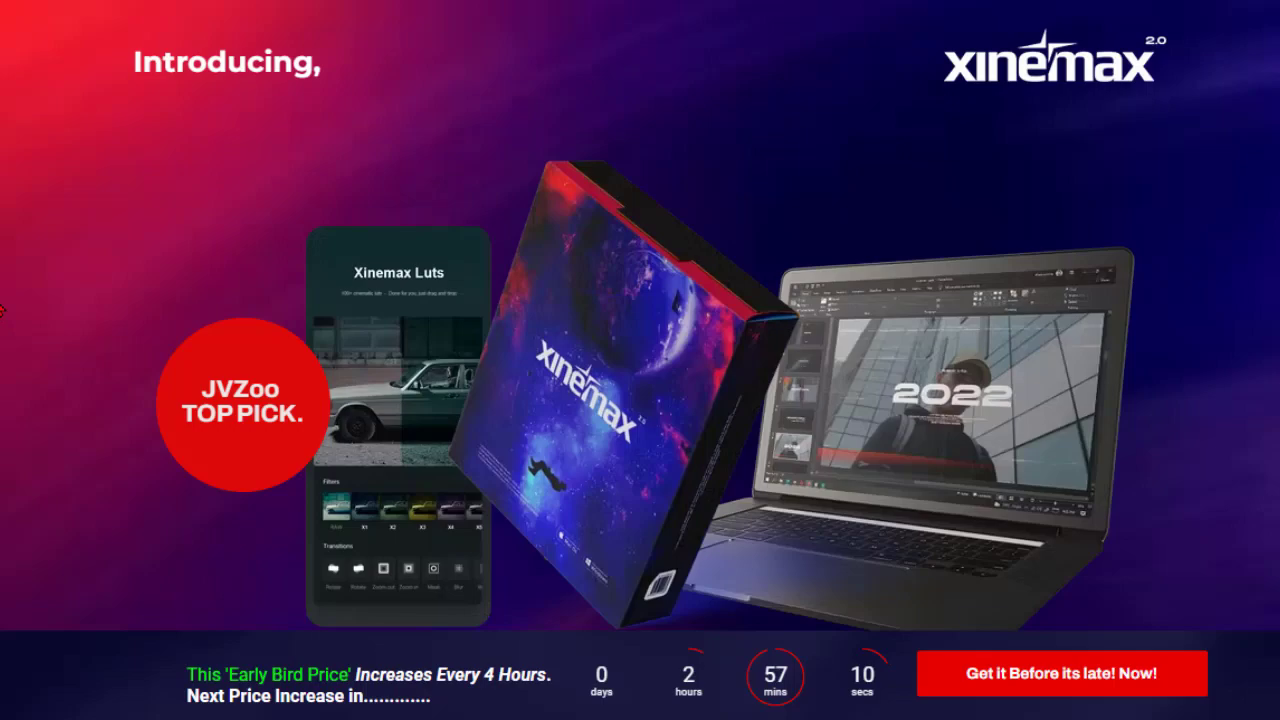
Step: Scroll down the Xinemax 2.0 promo page past the LUTs and Video Templates sections to Logo Opener
{"action": "scroll", "coordinate": [2, 325], "scroll_direction": "down", "scroll_amount": 15}
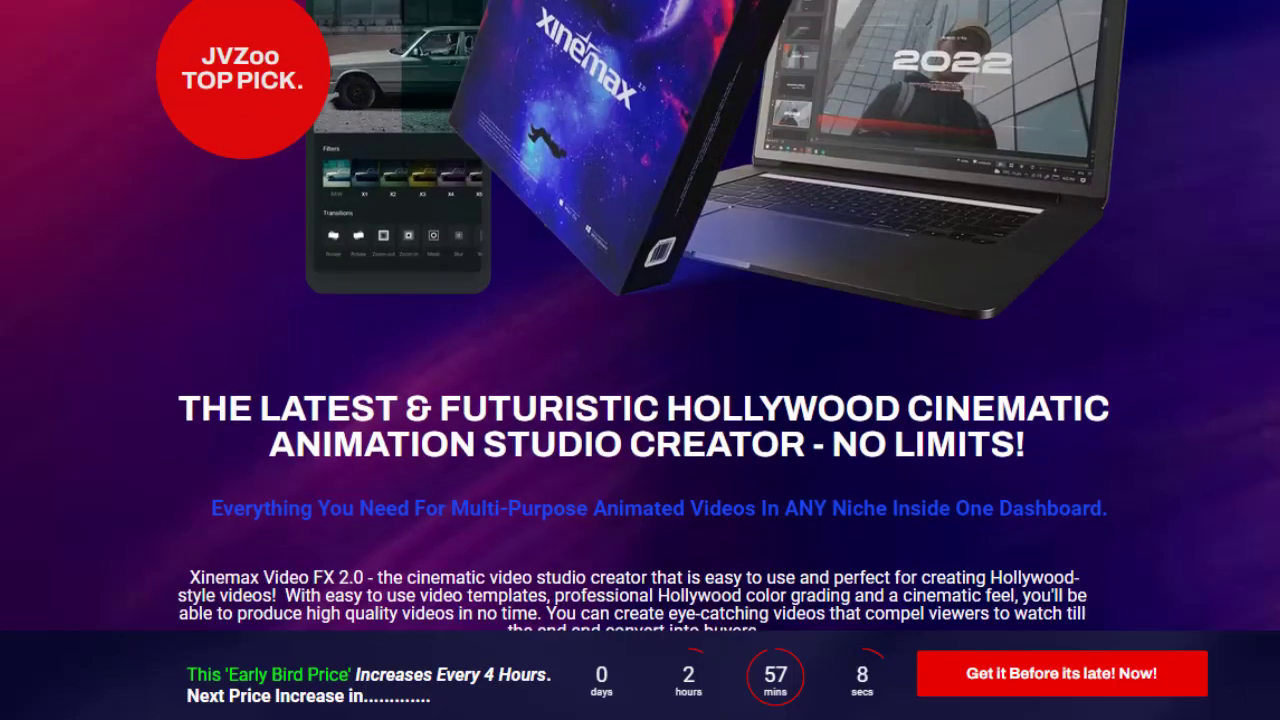
{"action": "scroll", "coordinate": [25, 396], "scroll_direction": "down", "scroll_amount": 5}
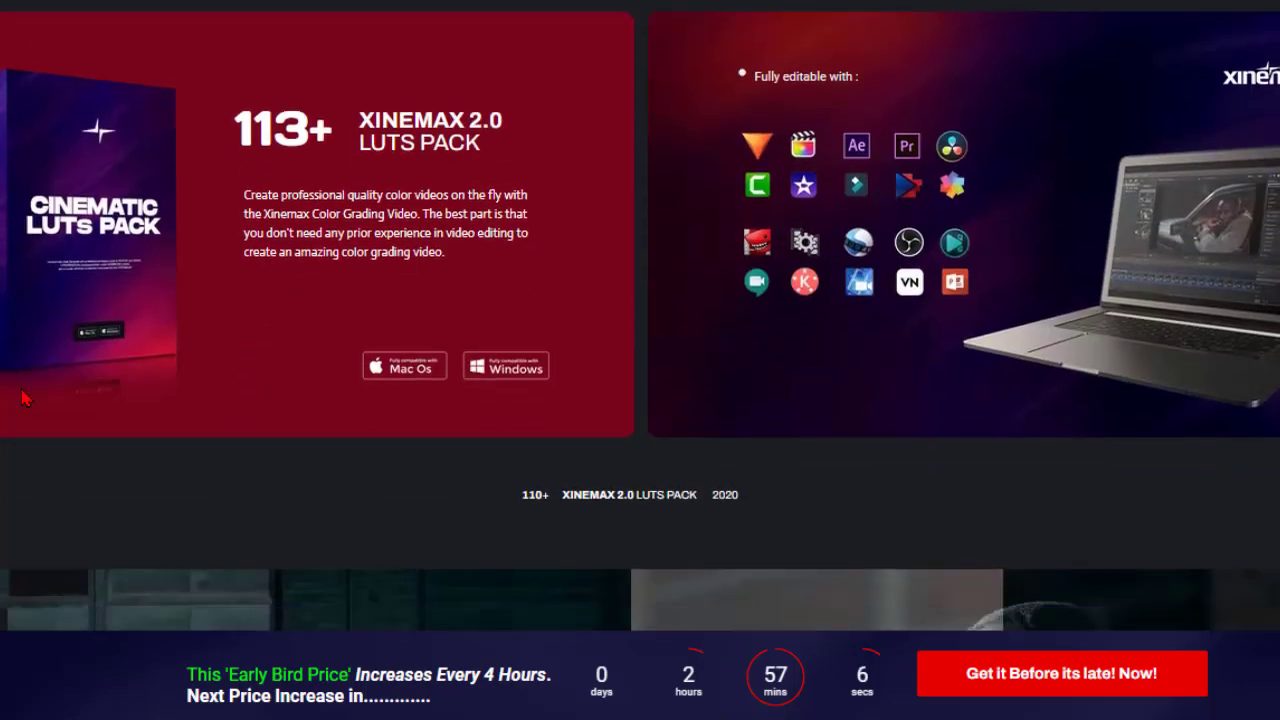
{"action": "scroll", "coordinate": [22, 403], "scroll_direction": "down", "scroll_amount": 12}
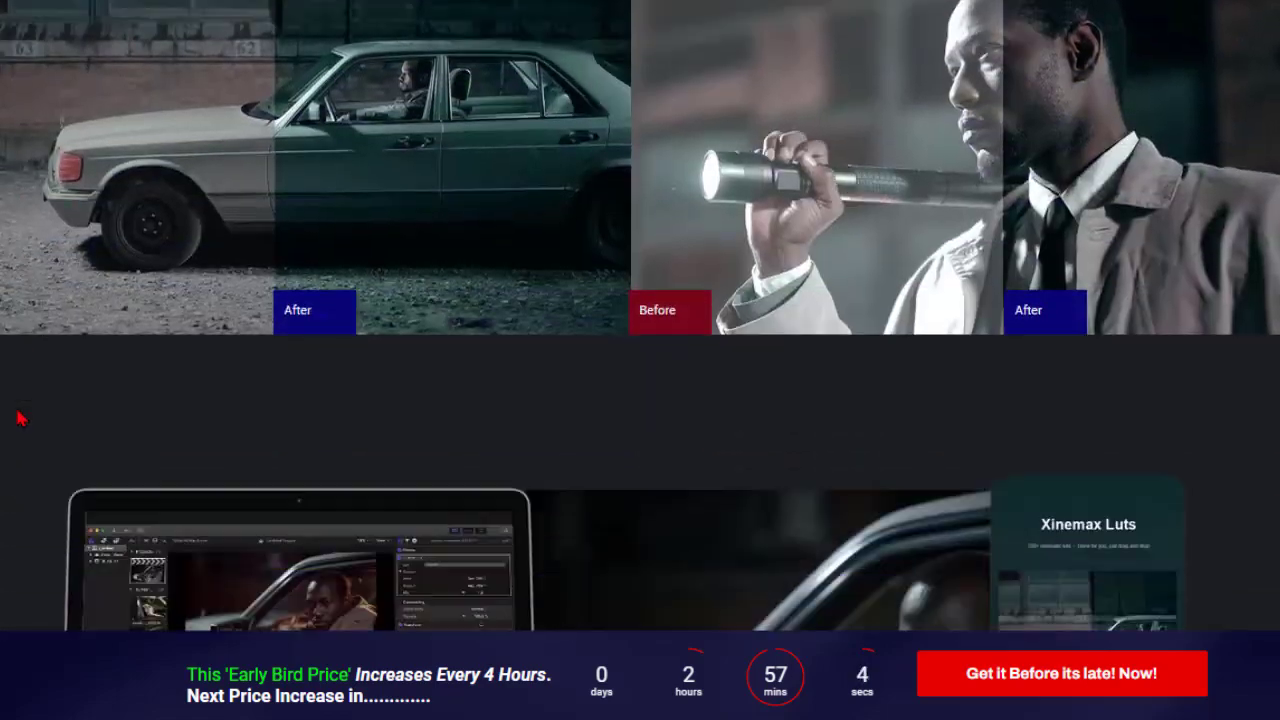
{"action": "scroll", "coordinate": [54, 429], "scroll_direction": "down", "scroll_amount": 6}
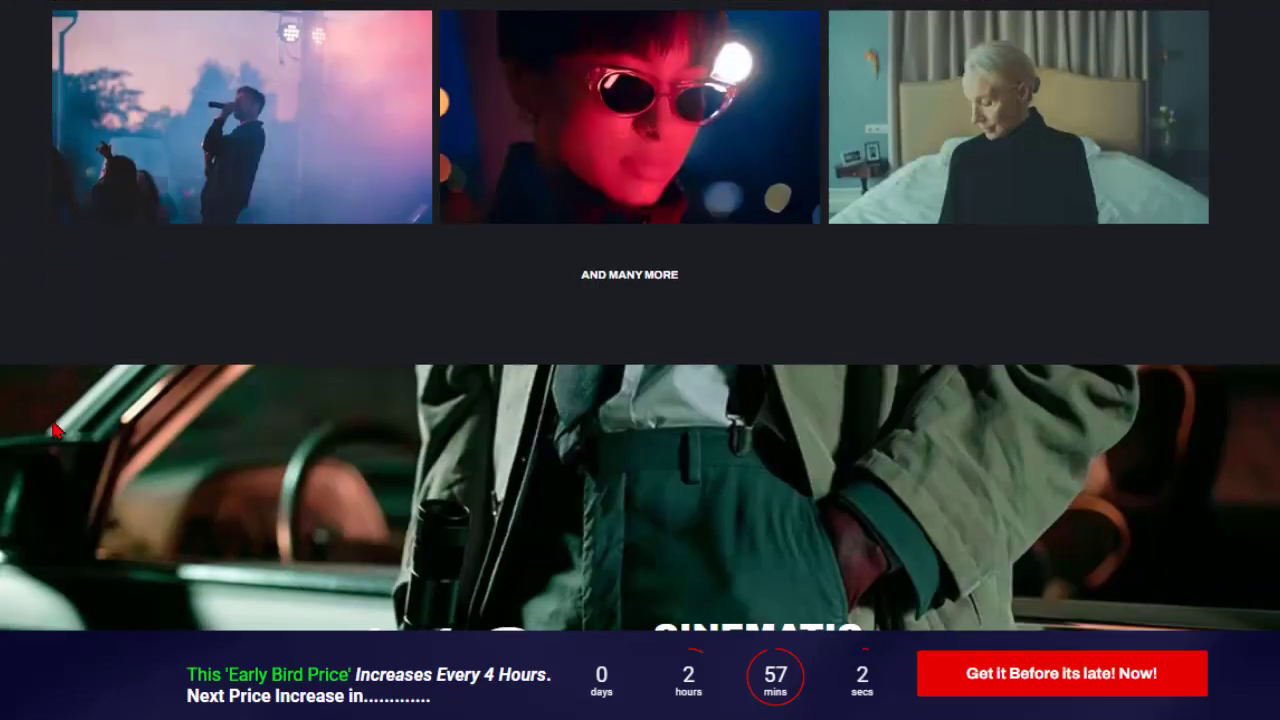
{"action": "scroll", "coordinate": [54, 429], "scroll_direction": "down", "scroll_amount": 12}
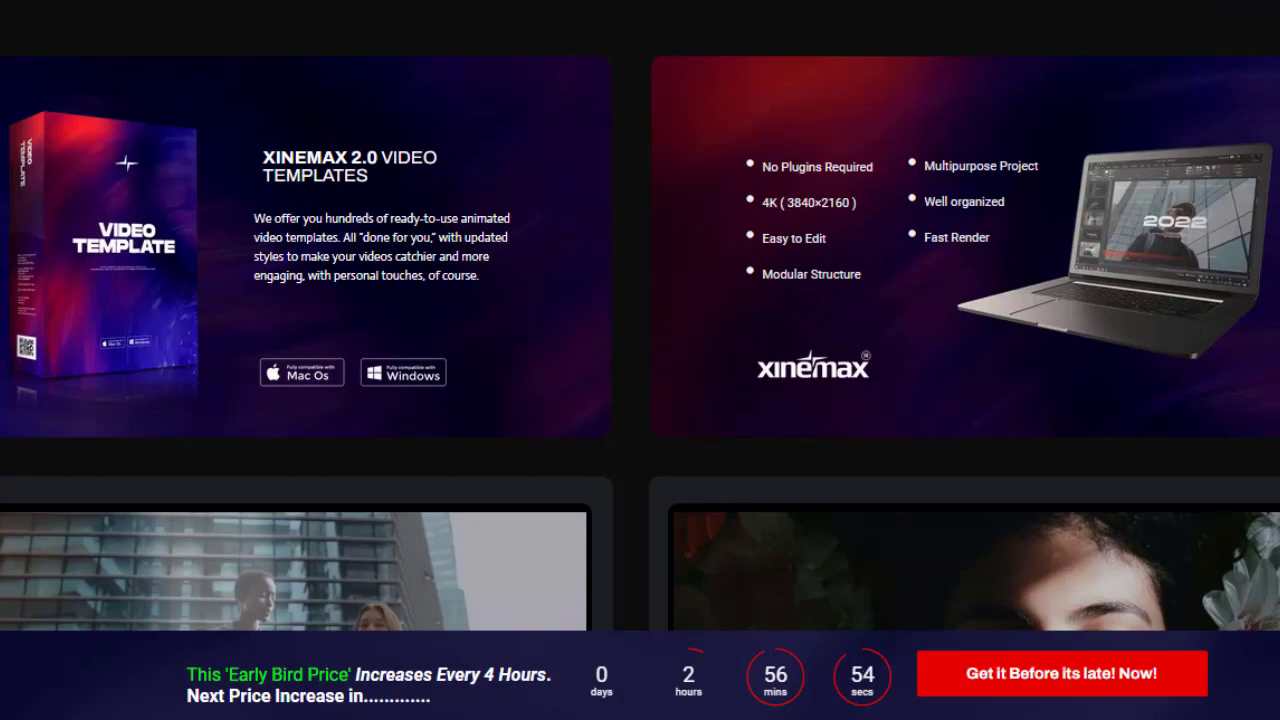
{"action": "scroll", "coordinate": [640, 330], "scroll_direction": "down", "scroll_amount": 10}
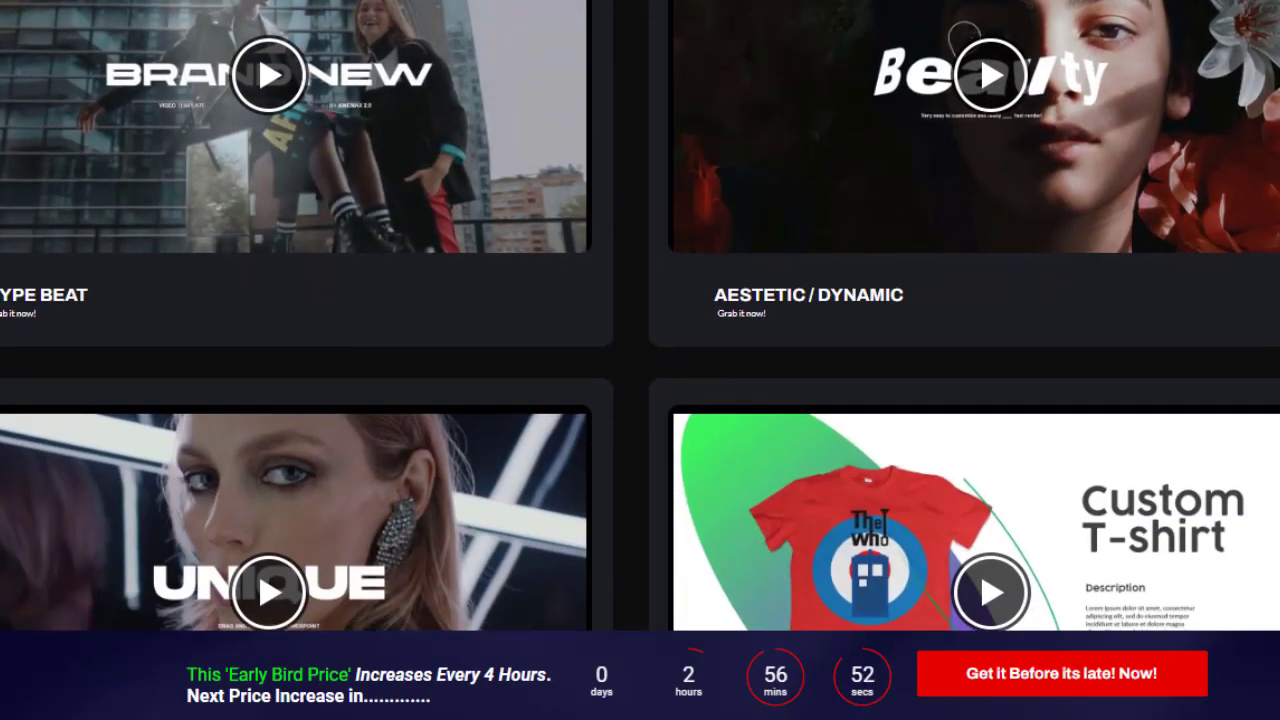
{"action": "scroll", "coordinate": [14, 427], "scroll_direction": "down", "scroll_amount": 11}
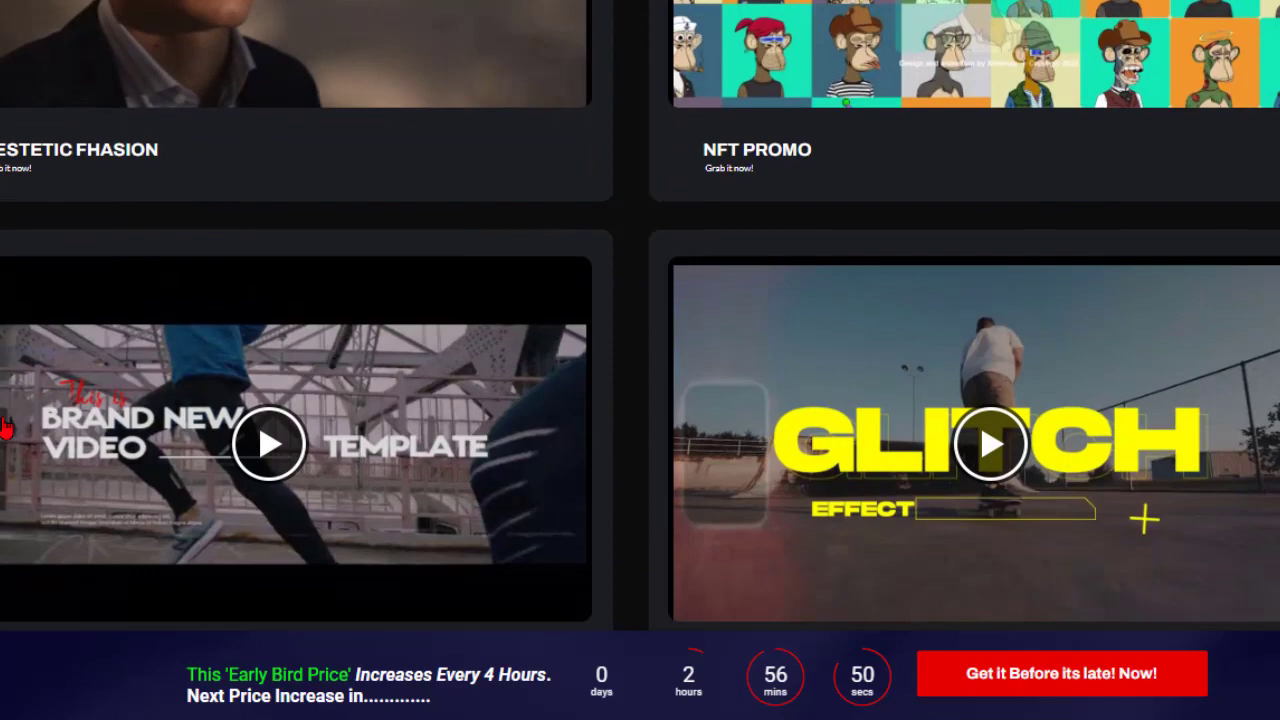
{"action": "scroll", "coordinate": [14, 427], "scroll_direction": "down", "scroll_amount": 12}
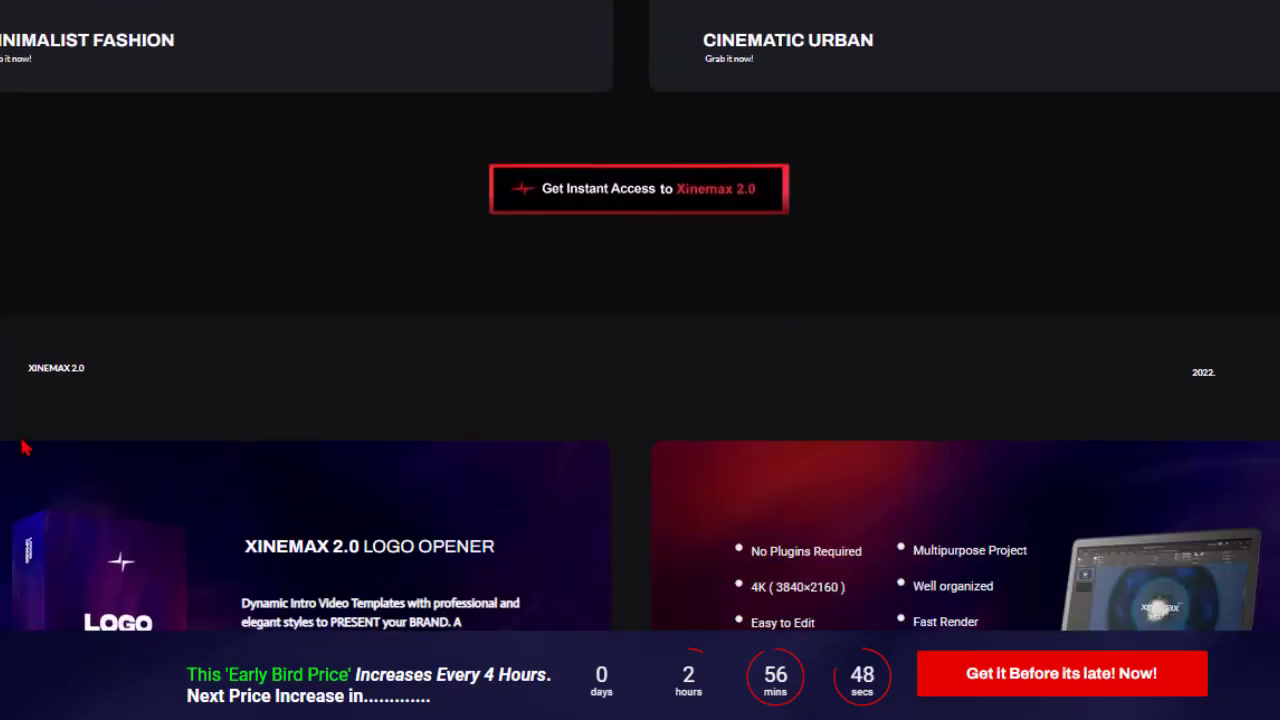
{"action": "scroll", "coordinate": [22, 447], "scroll_direction": "down", "scroll_amount": 8}
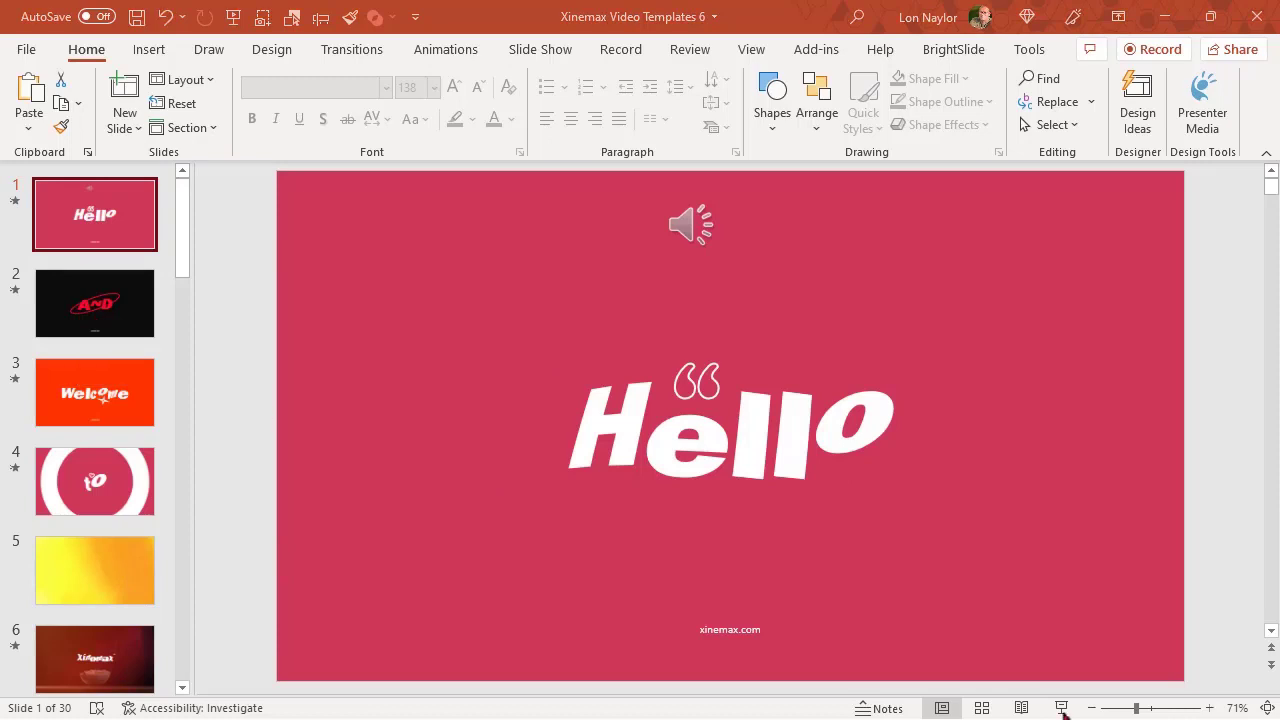
Step: Preview slide 1's animation, highlight the N in slide 2's AND text, then show slide 6
{"action": "left_click", "coordinate": [15, 200]}
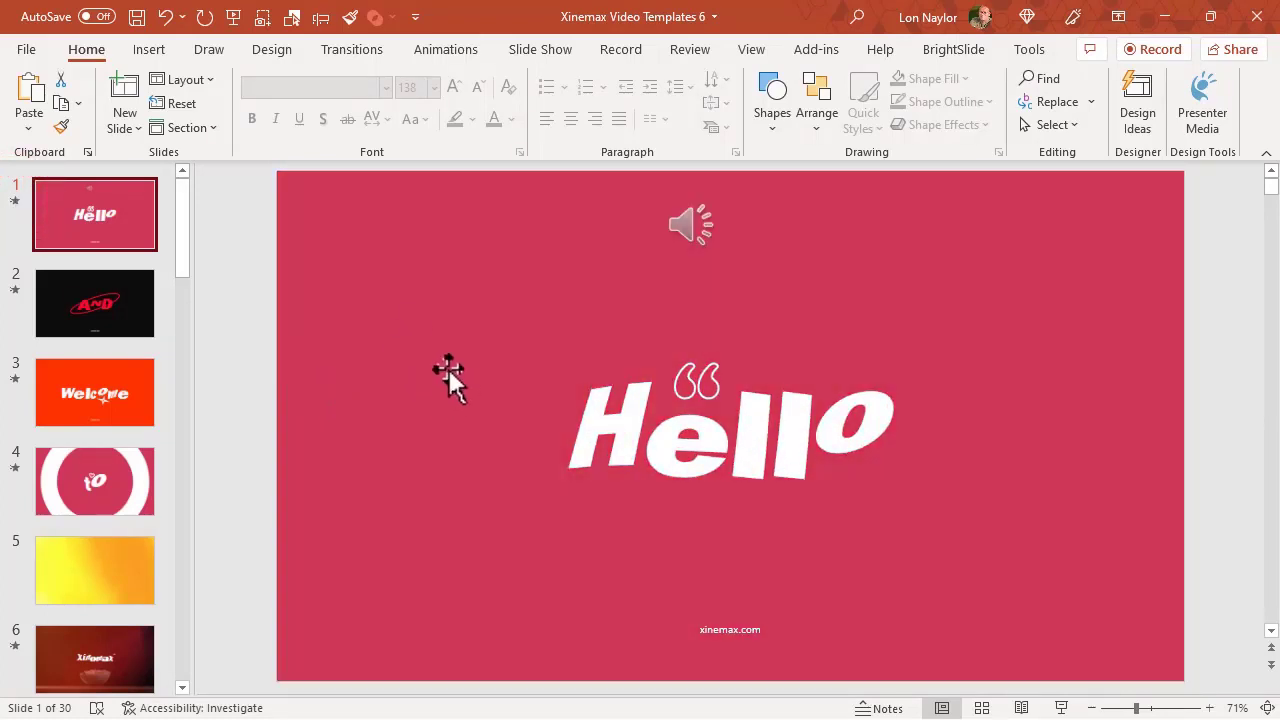
{"action": "left_click", "coordinate": [140, 316]}
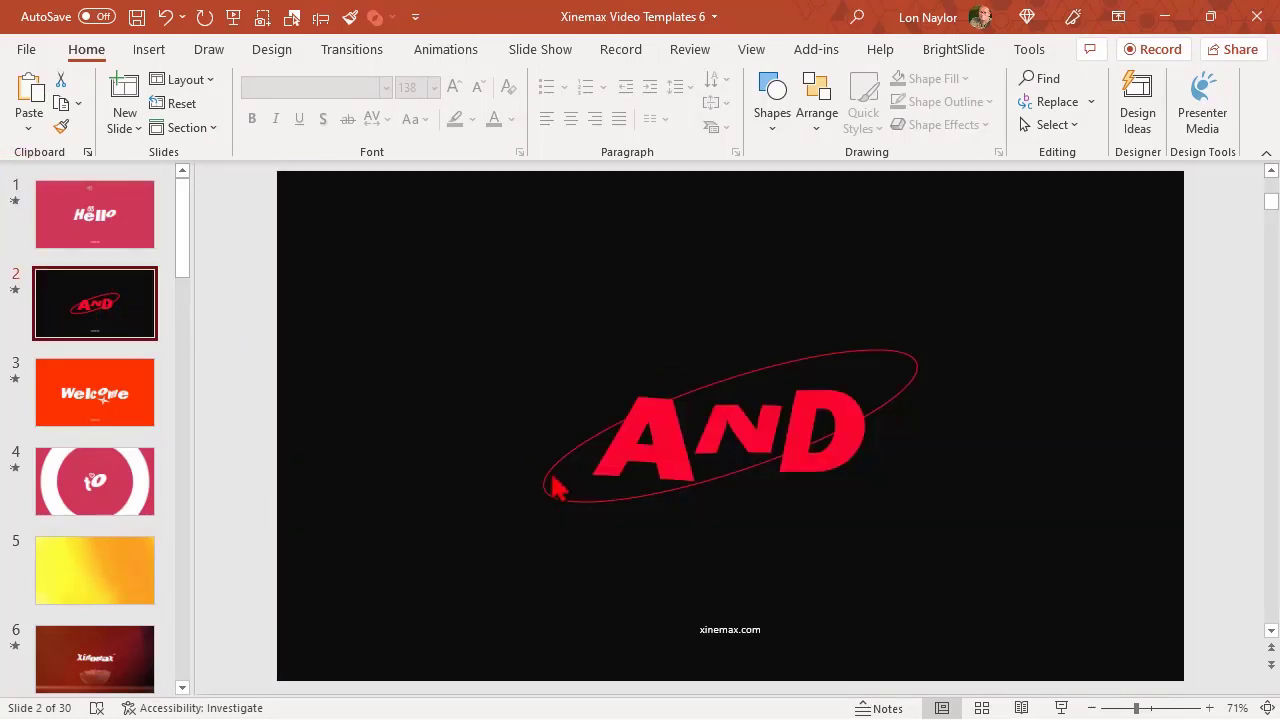
{"action": "left_click", "coordinate": [622, 432]}
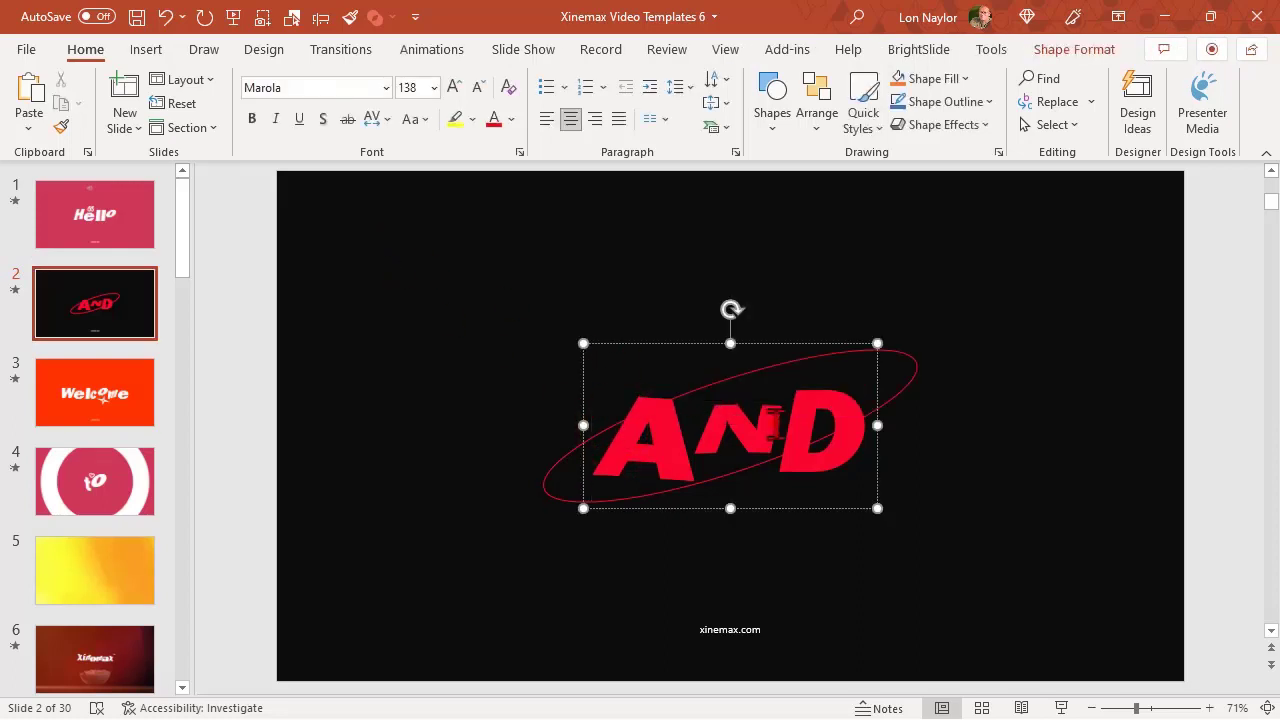
{"action": "left_click_drag", "start_coordinate": [773, 424], "coordinate": [692, 428]}
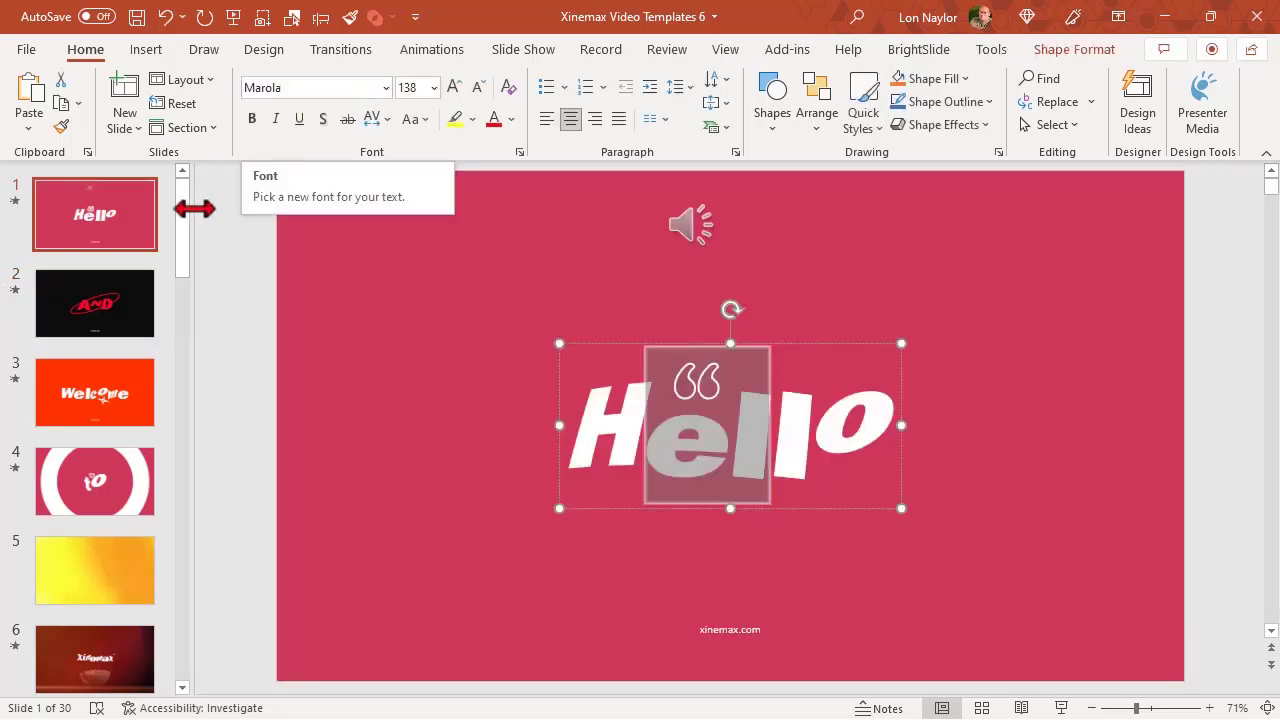
{"action": "scroll", "coordinate": [120, 400], "scroll_direction": "down", "scroll_amount": 2}
{"action": "left_click", "coordinate": [120, 480]}
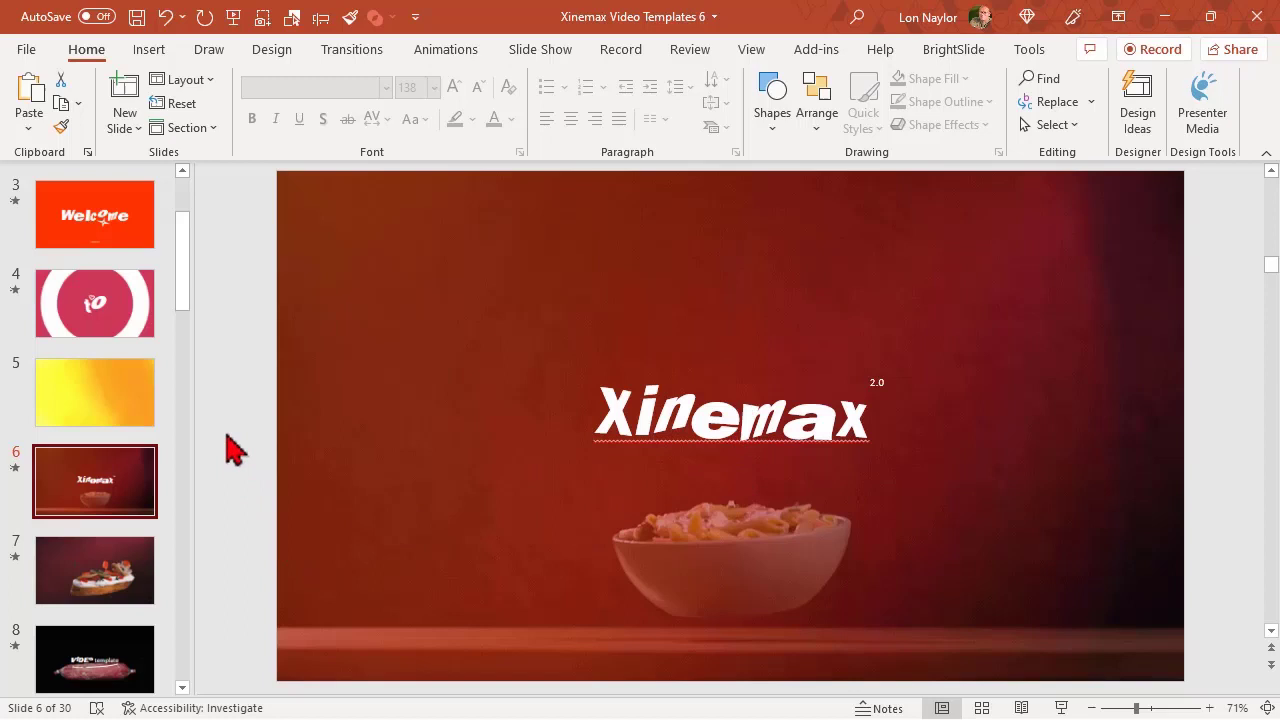
Step: Replay slide 6's animations, browse slides 9 and 10, and select slide 11's glass picture
{"action": "left_click", "coordinate": [15, 467]}
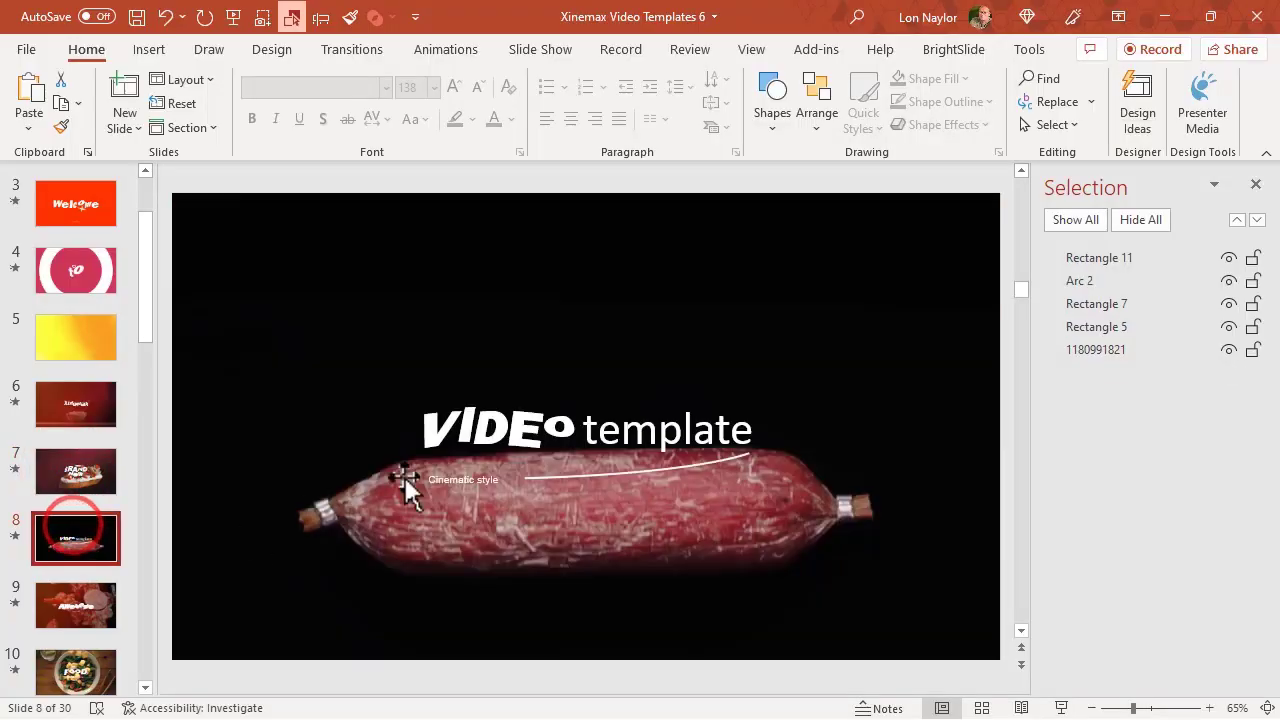
{"action": "left_click", "coordinate": [57, 615]}
{"action": "scroll", "coordinate": [60, 620], "scroll_direction": "down", "scroll_amount": 1}
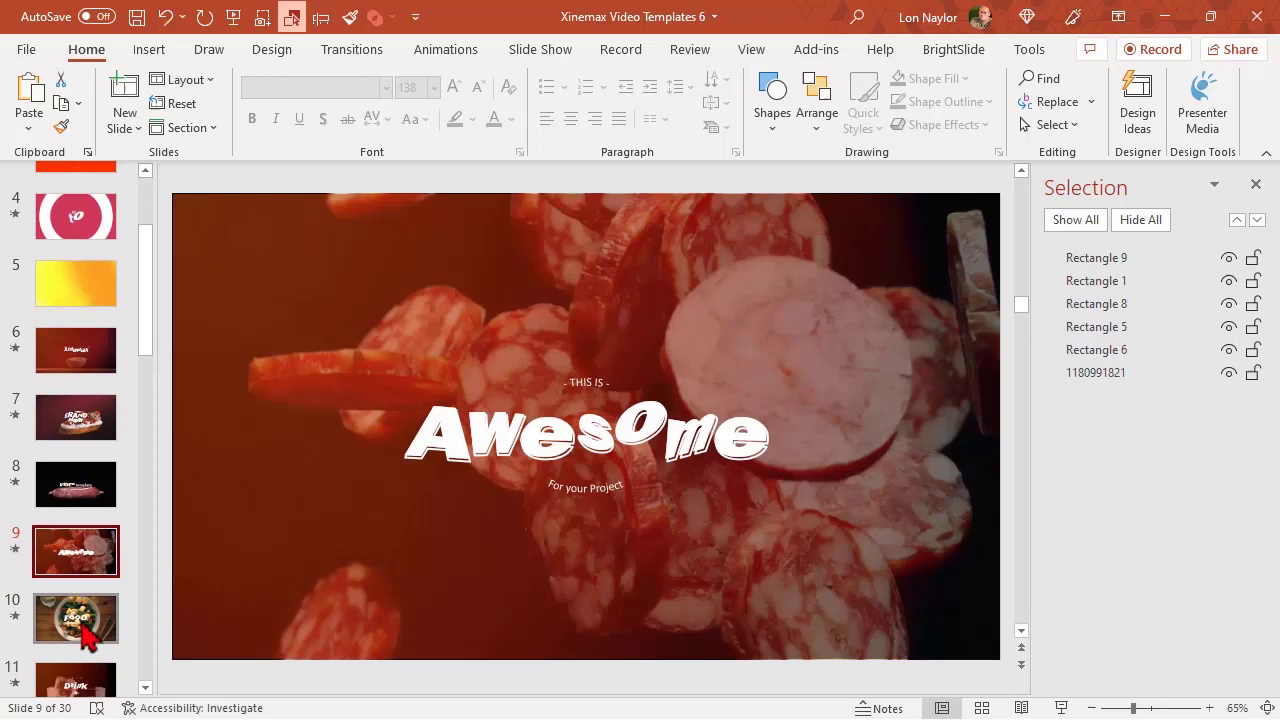
{"action": "left_click", "coordinate": [85, 618]}
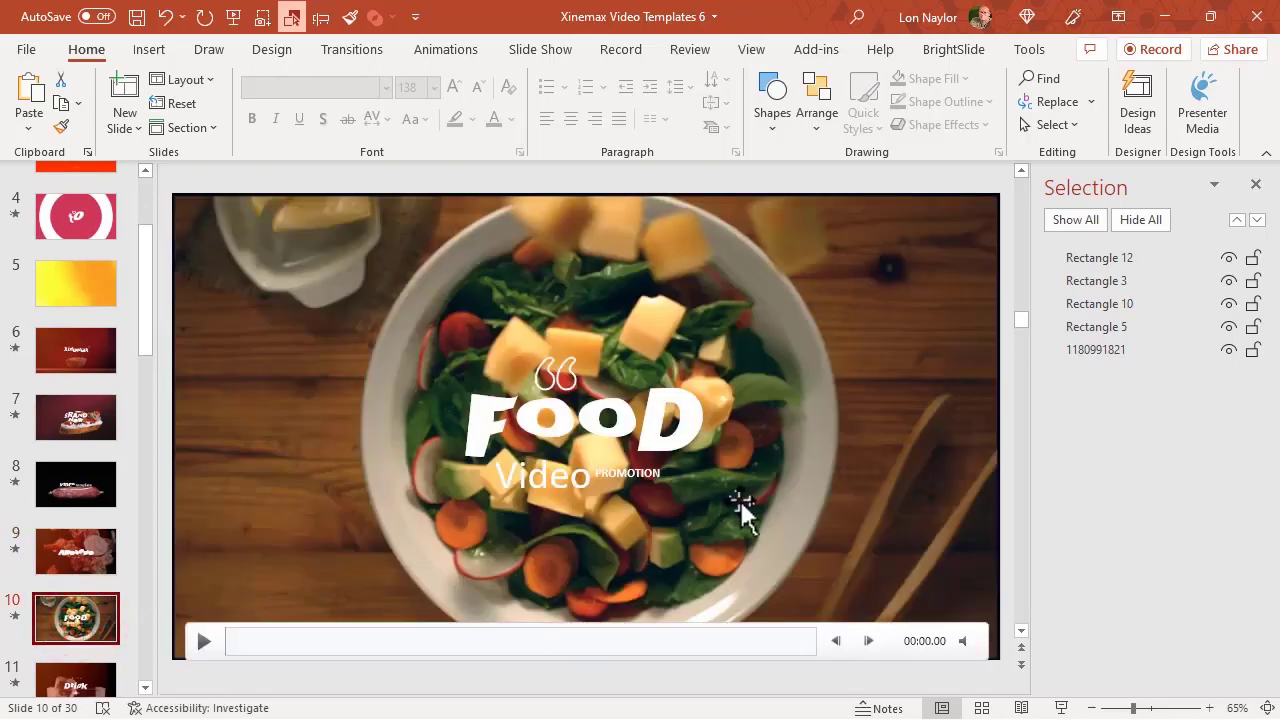
{"action": "left_click", "coordinate": [84, 690]}
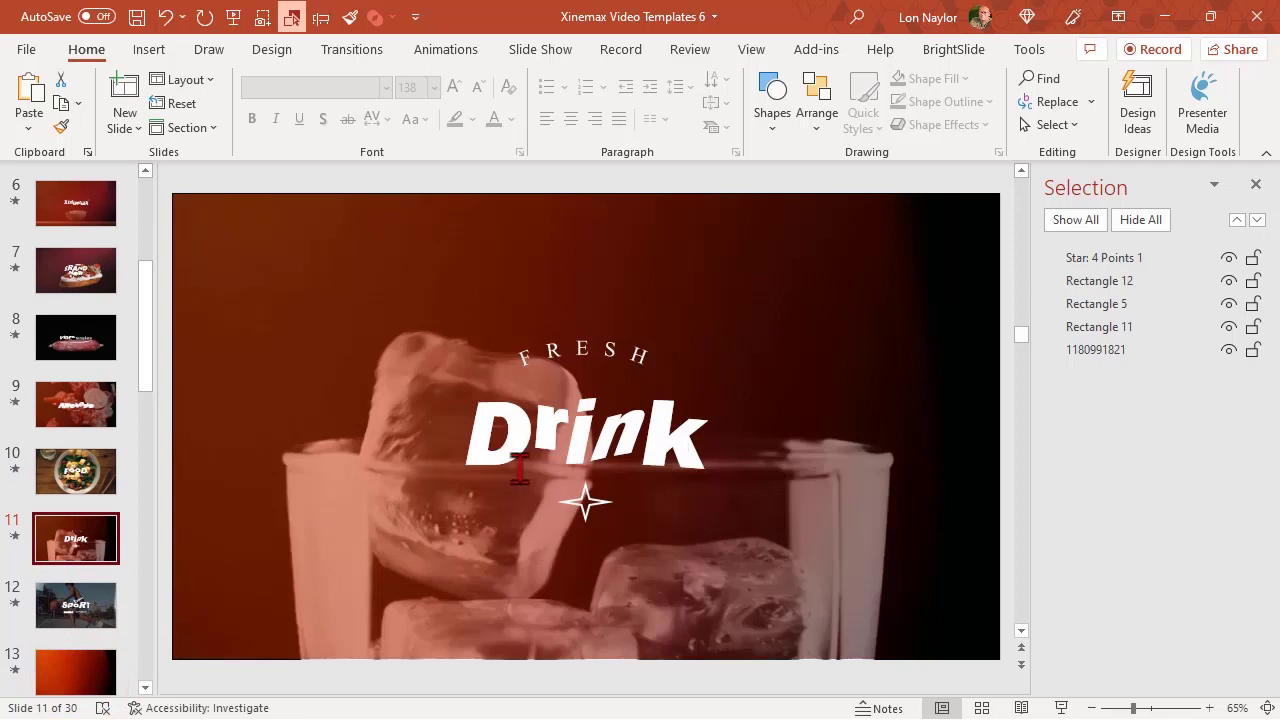
{"action": "left_click", "coordinate": [318, 398]}
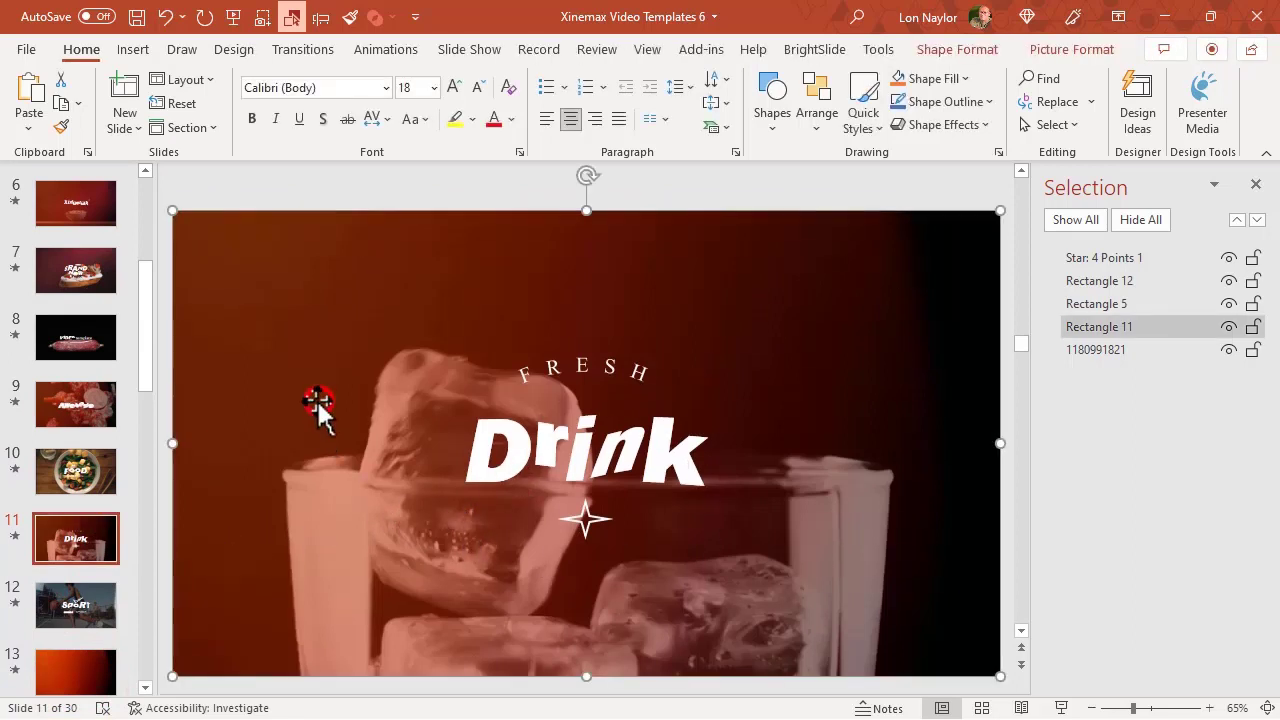
{"action": "left_click", "coordinate": [1096, 349]}
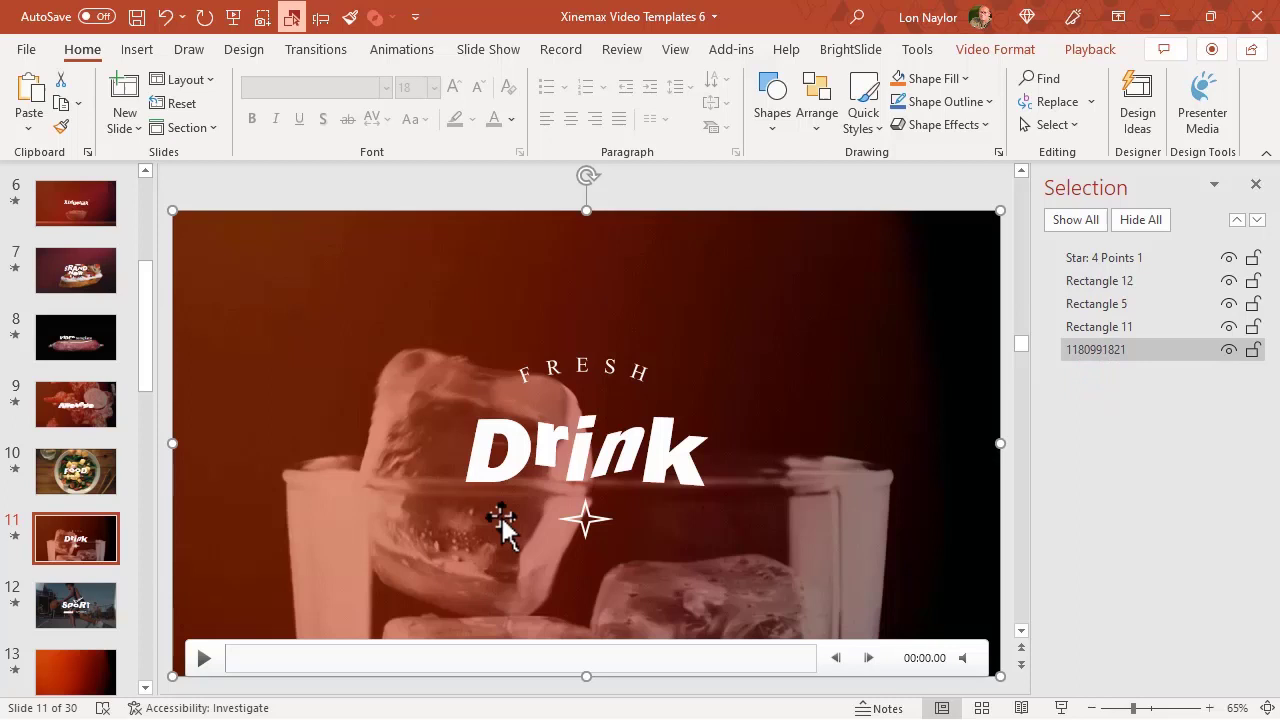
{"action": "left_click", "coordinate": [92, 485]}
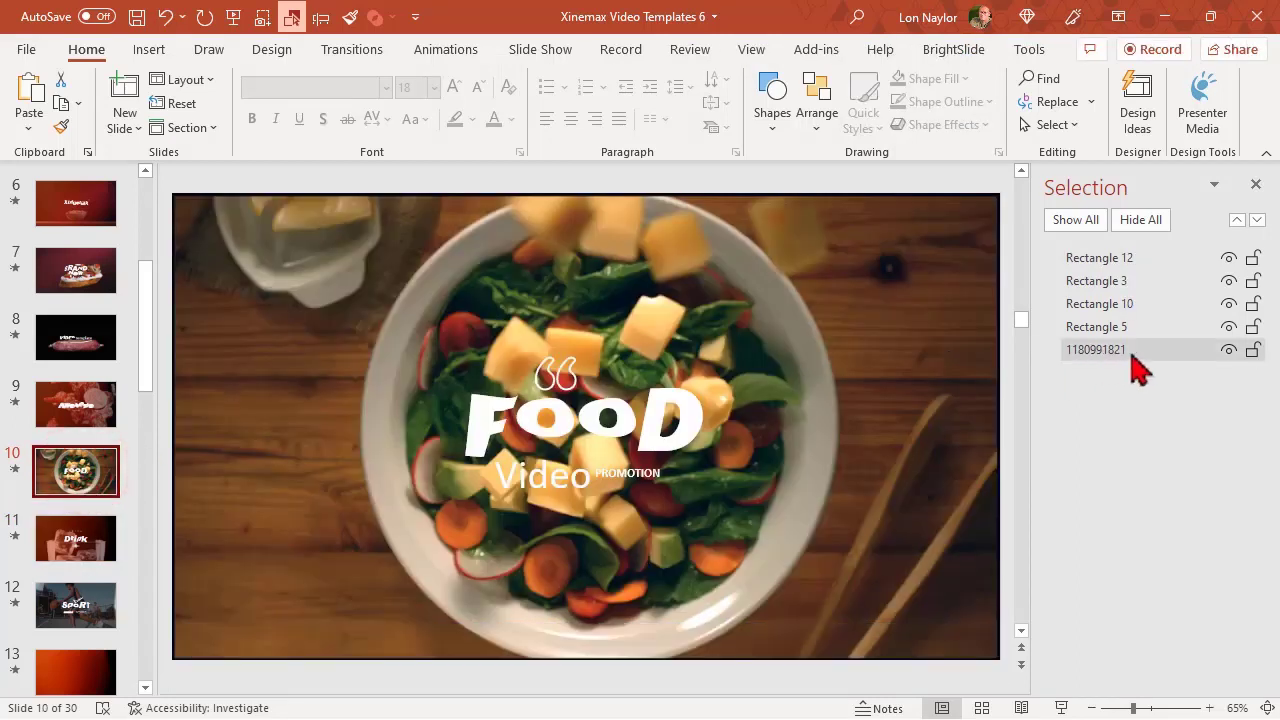
{"action": "left_click", "coordinate": [75, 420]}
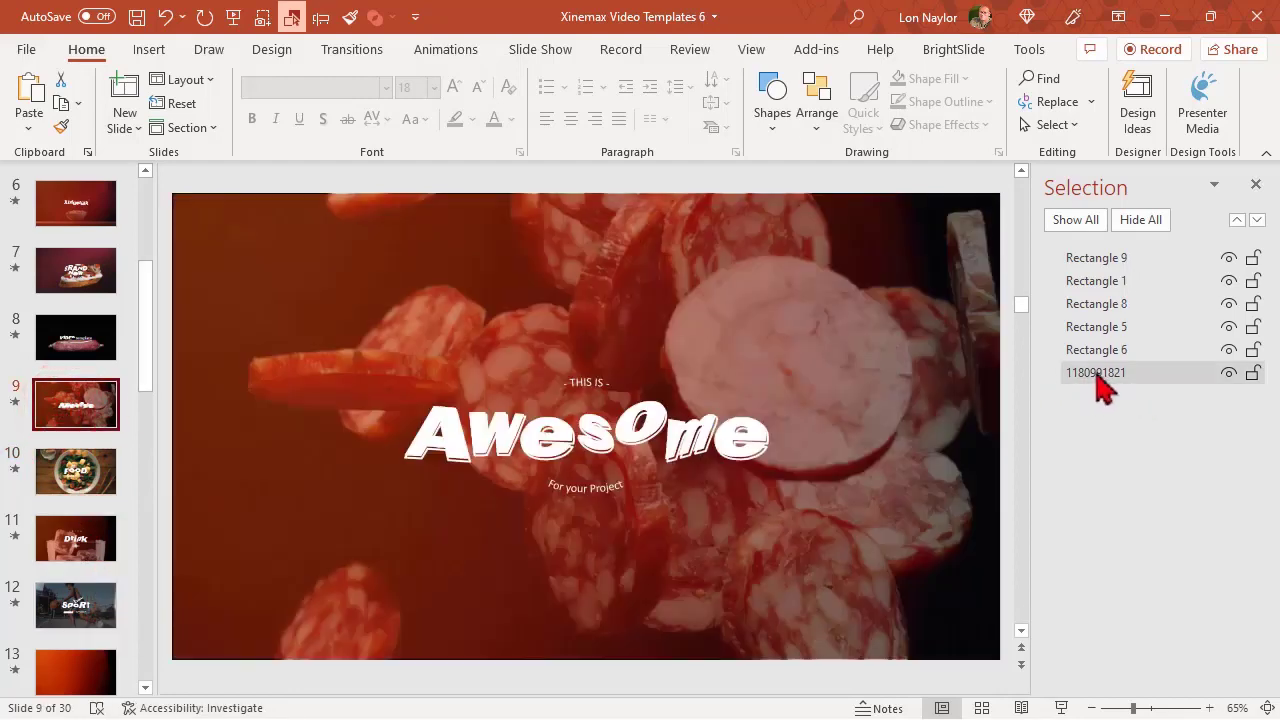
{"action": "left_click", "coordinate": [1105, 376]}
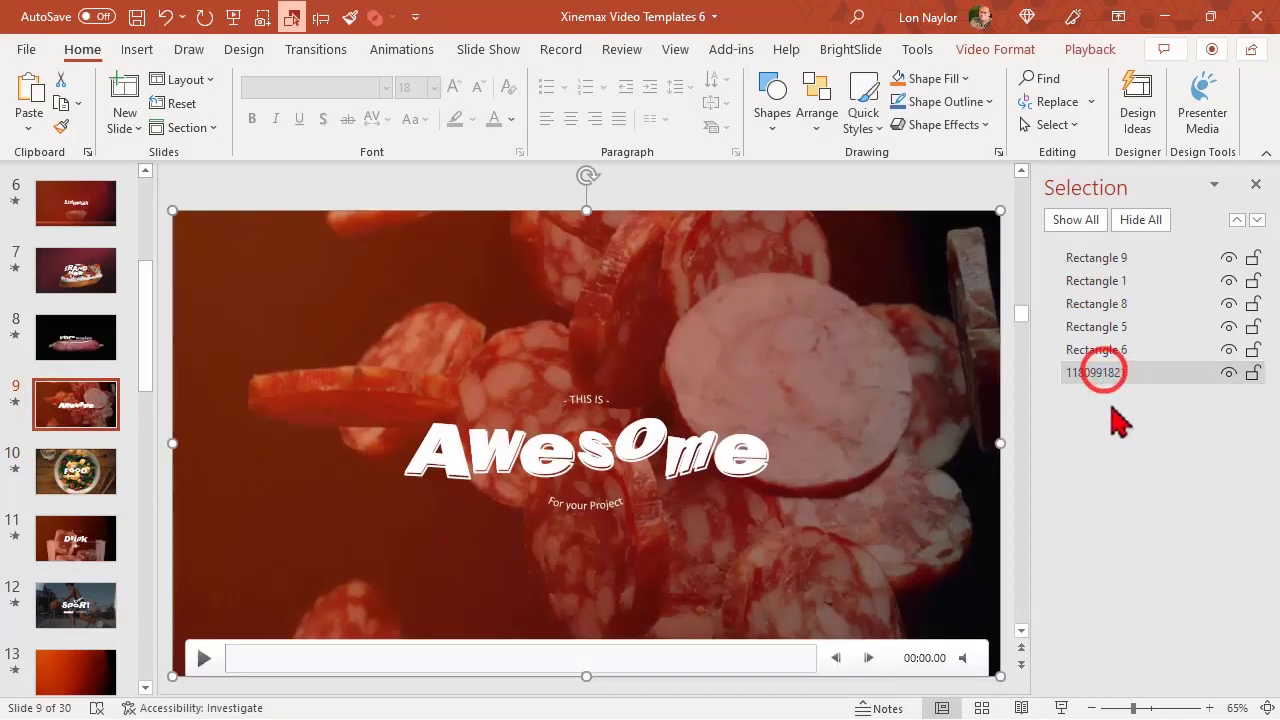
{"action": "left_click", "coordinate": [1090, 49]}
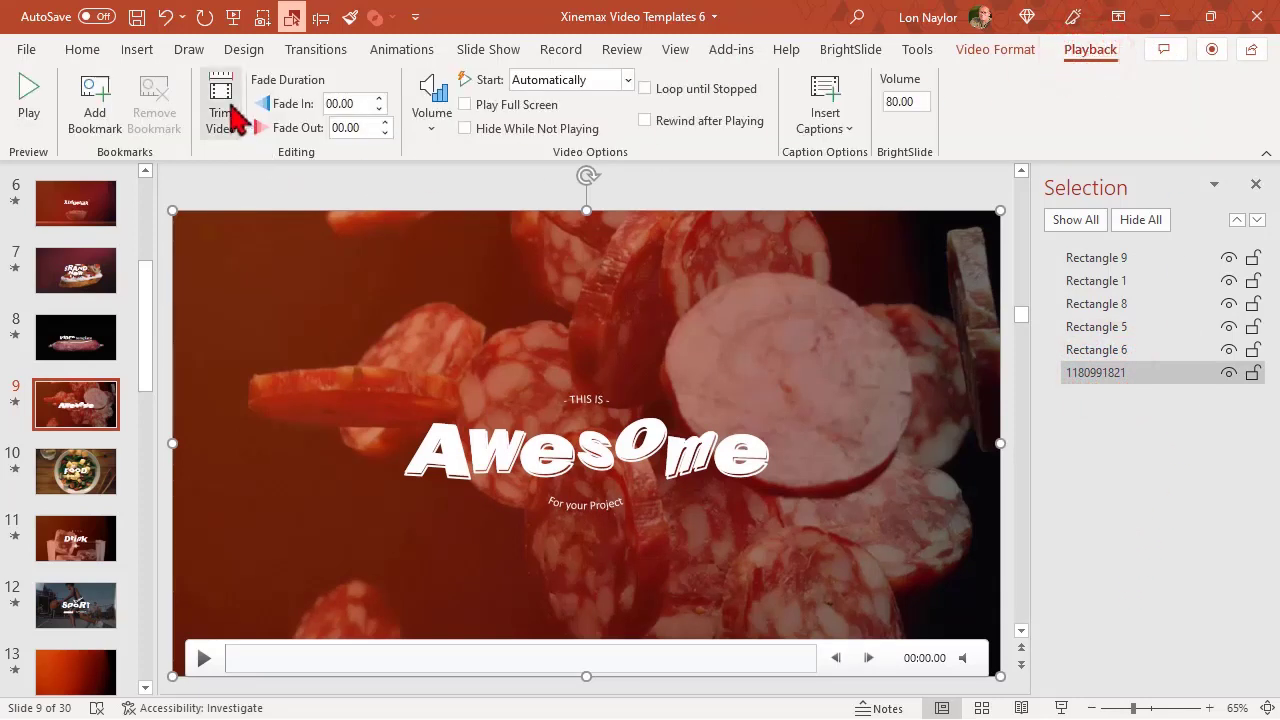
{"action": "left_click", "coordinate": [230, 104]}
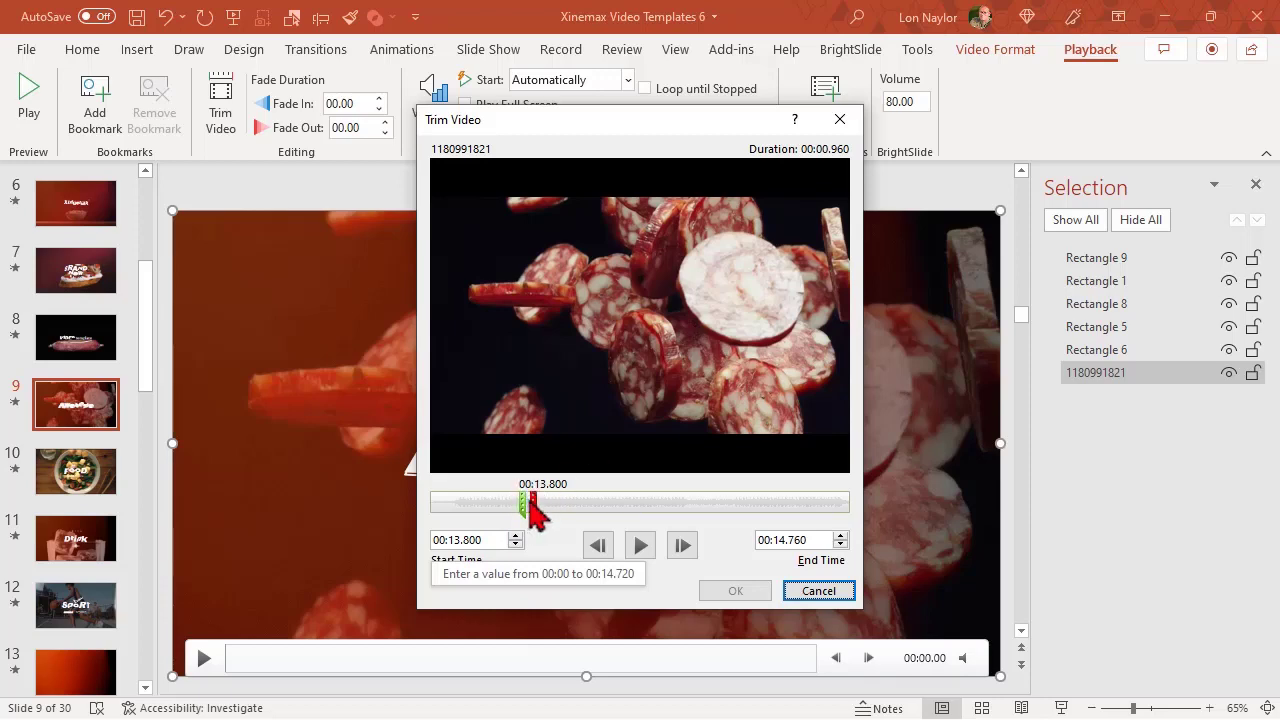
{"action": "left_click", "coordinate": [452, 503]}
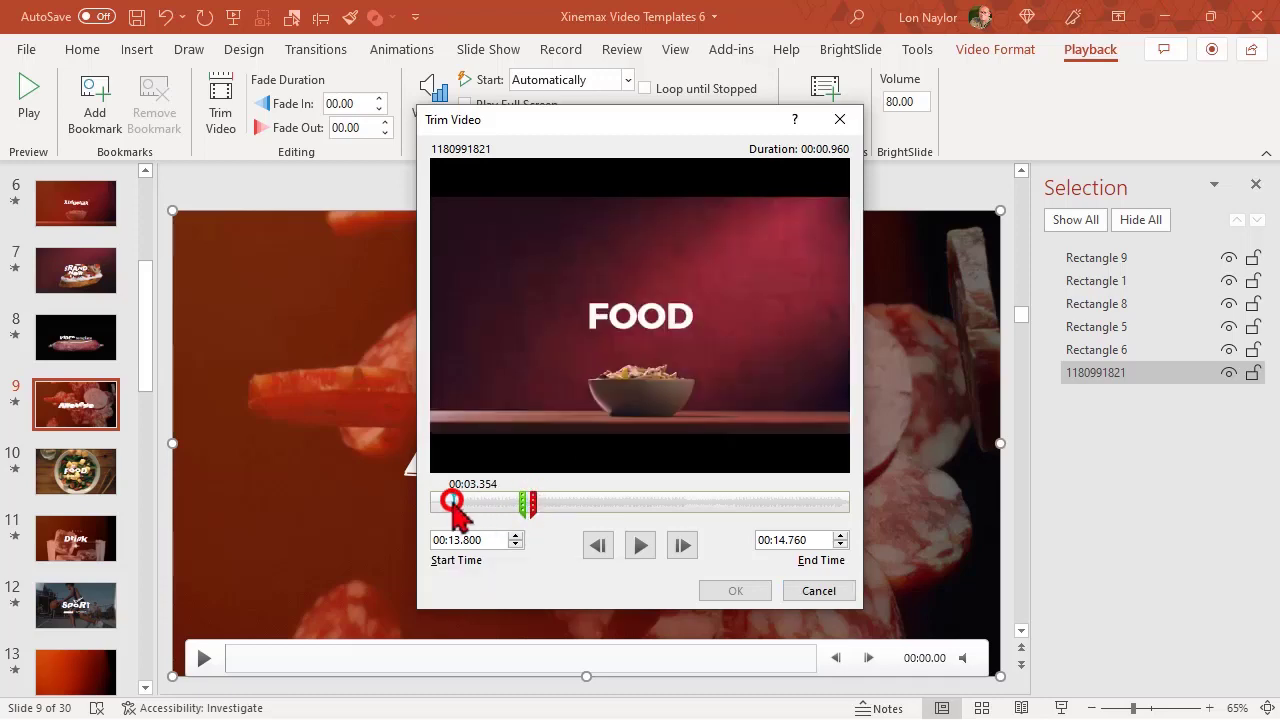
{"action": "left_click_drag", "start_coordinate": [452, 503], "coordinate": [645, 513]}
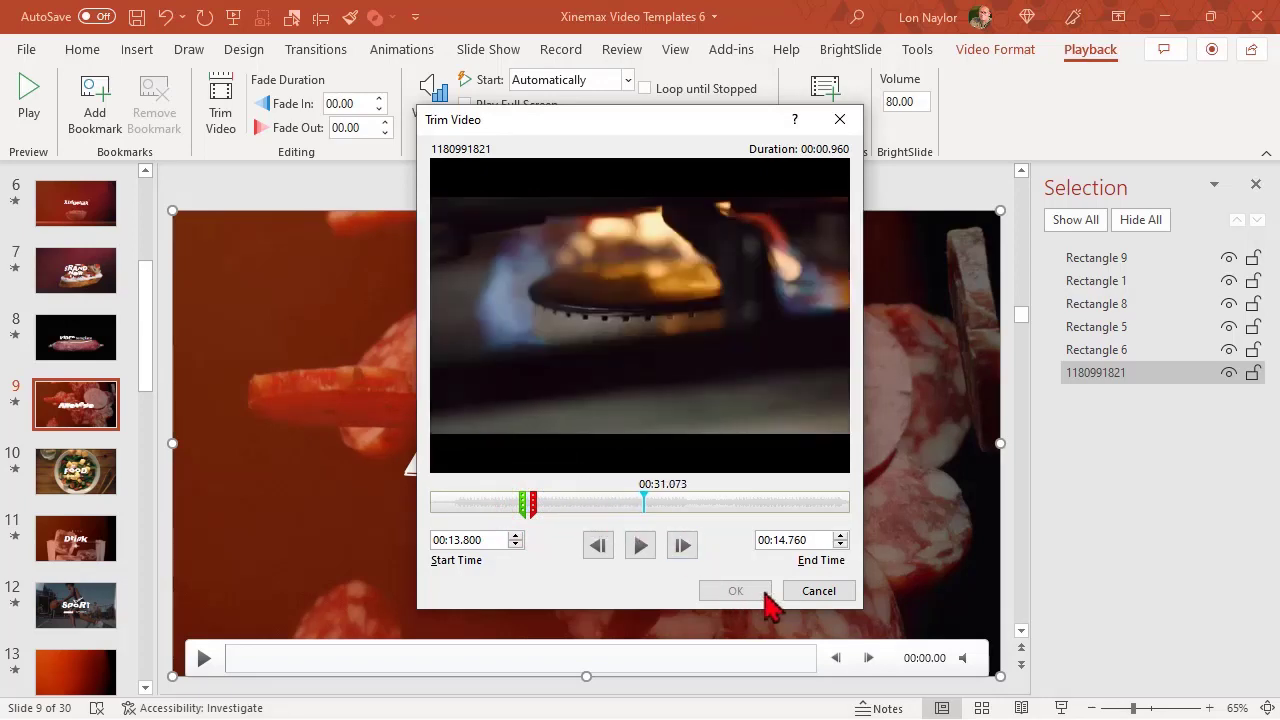
{"action": "left_click", "coordinate": [820, 592]}
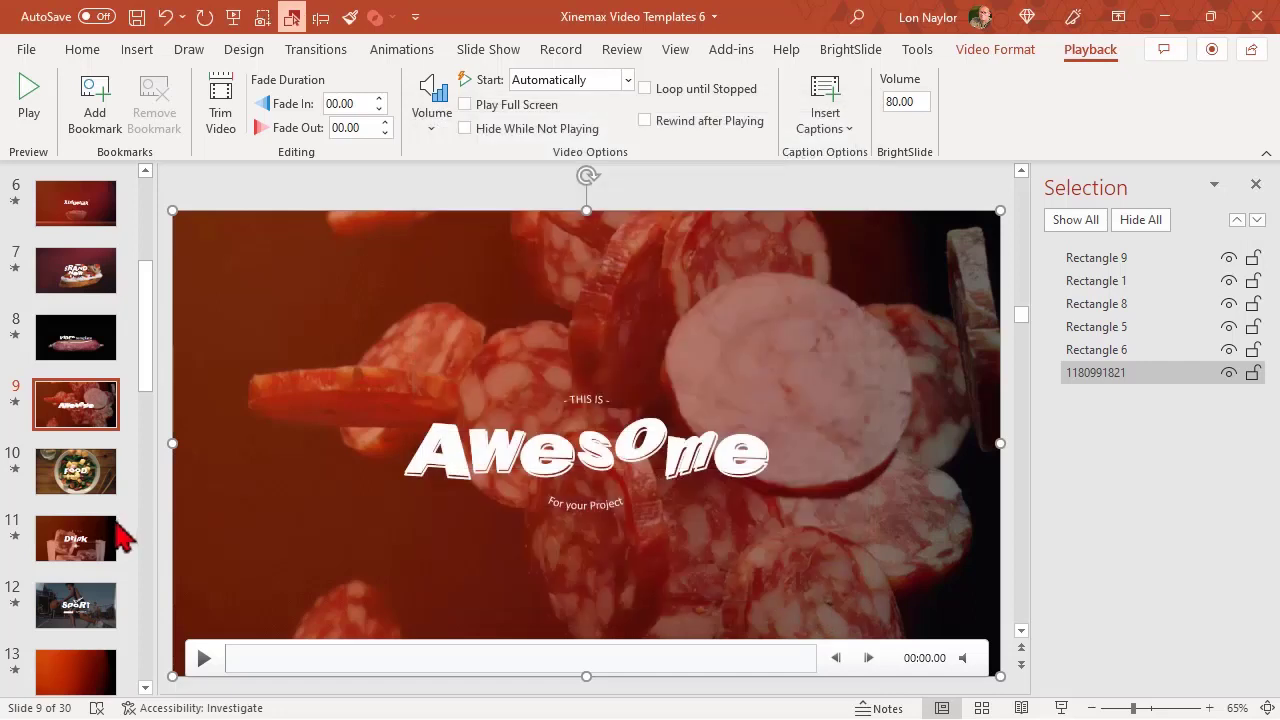
{"action": "left_click", "coordinate": [220, 98]}
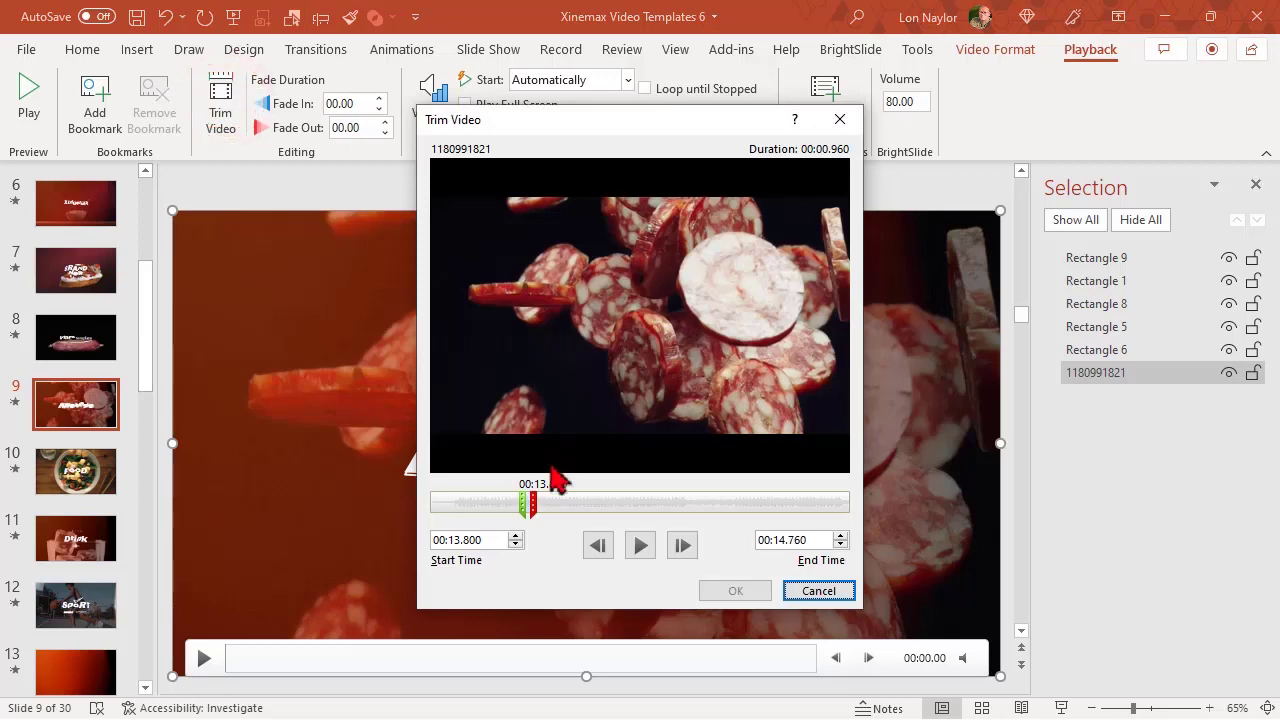
{"action": "mouse_move", "coordinate": [531, 507]}
{"action": "left_mouse_down"}
{"action": "mouse_move", "coordinate": [553, 505]}
{"action": "mouse_move", "coordinate": [536, 504]}
{"action": "left_mouse_up"}
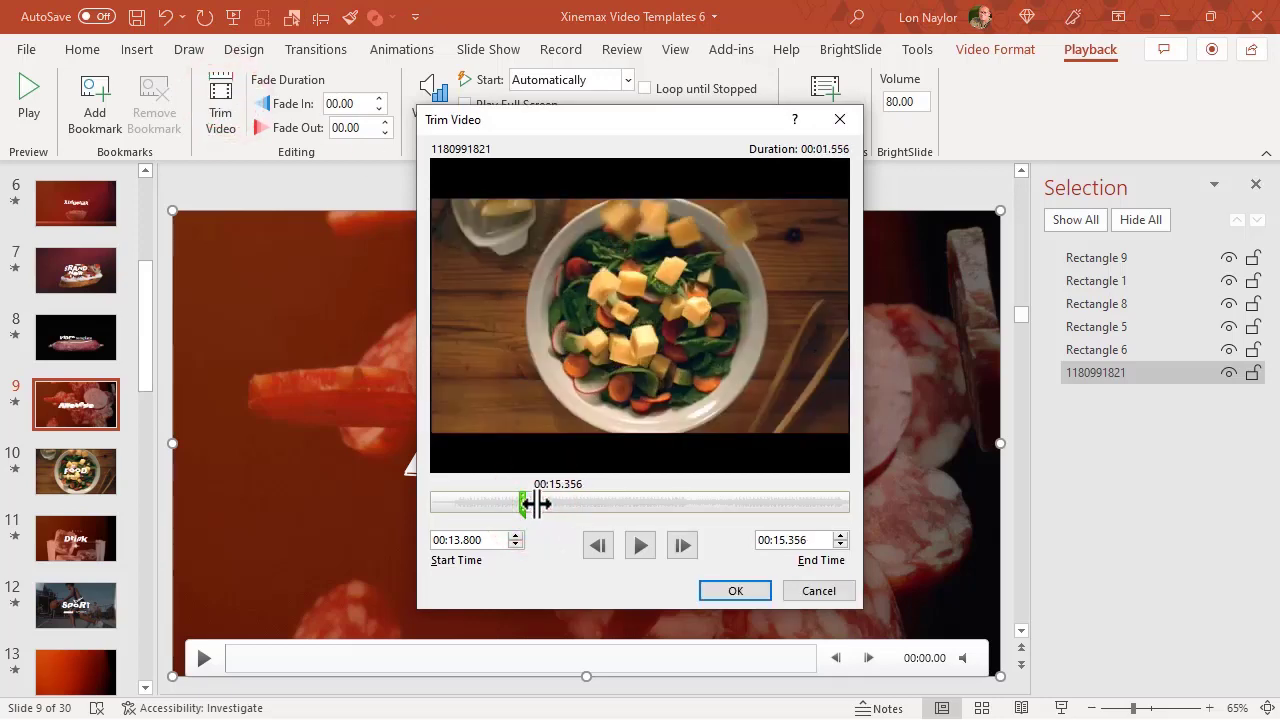
{"action": "left_click", "coordinate": [820, 590]}
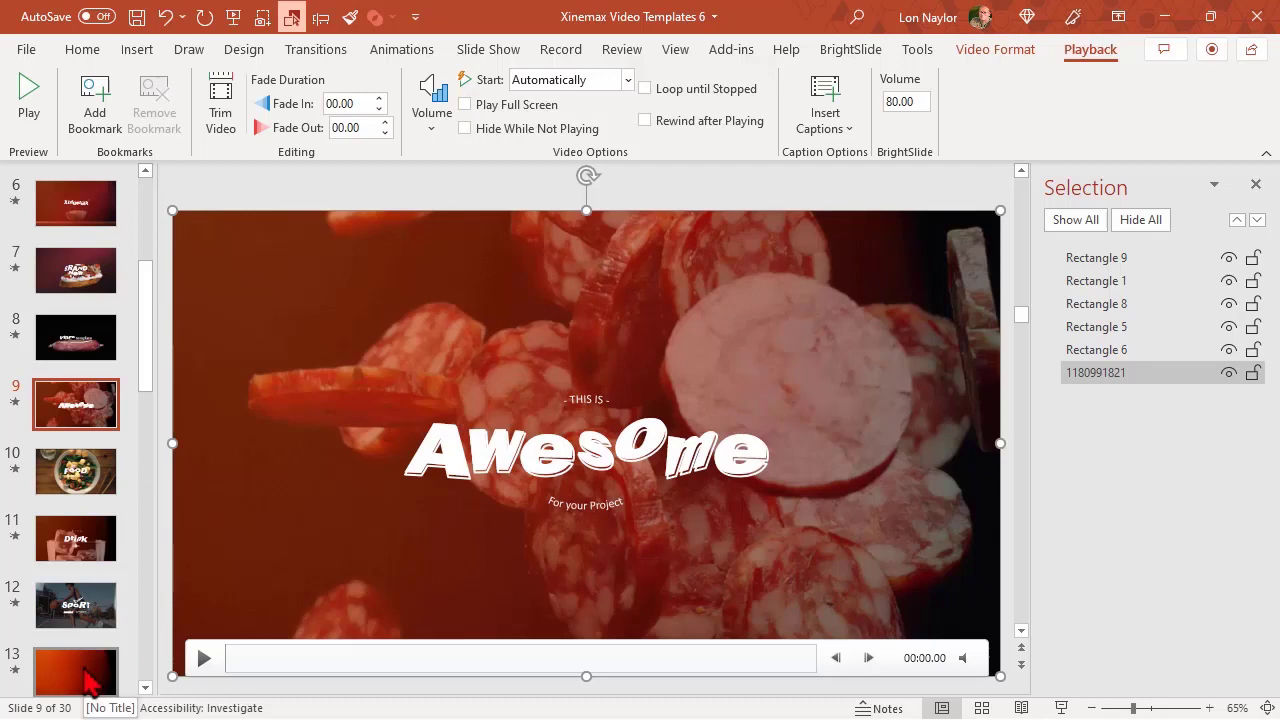
{"action": "left_click", "coordinate": [985, 568]}
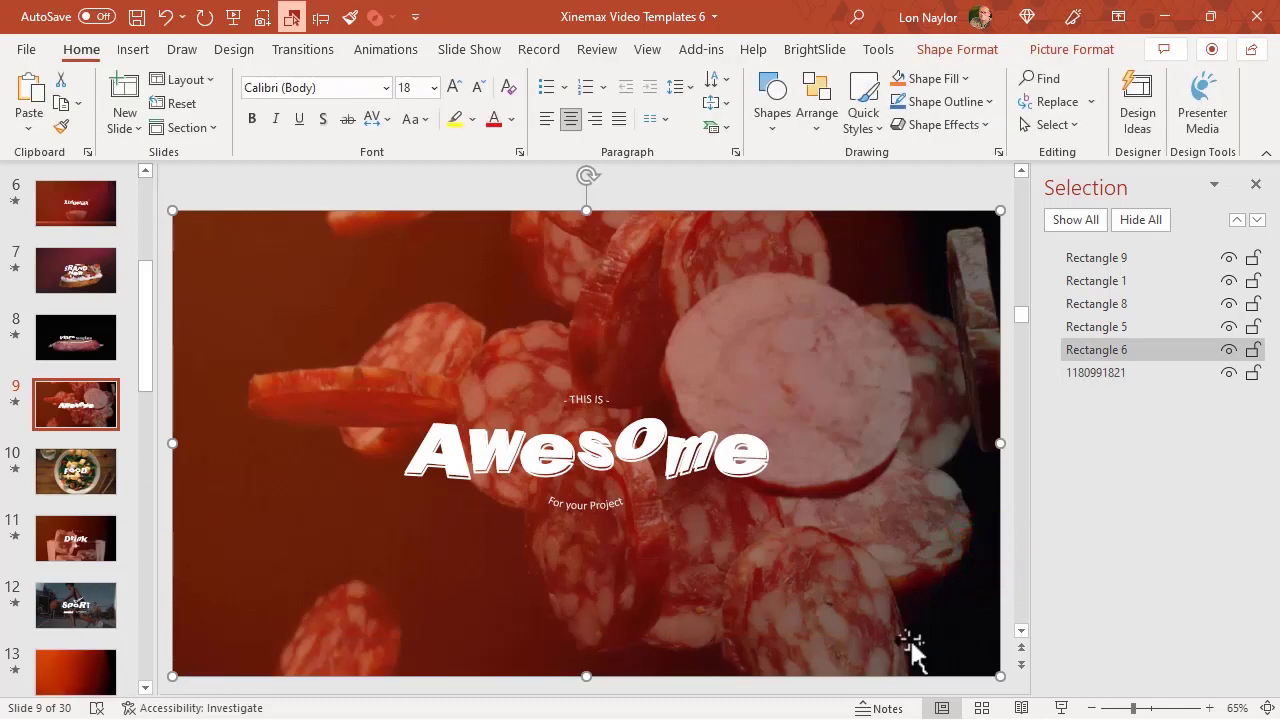
{"action": "left_click", "coordinate": [83, 298]}
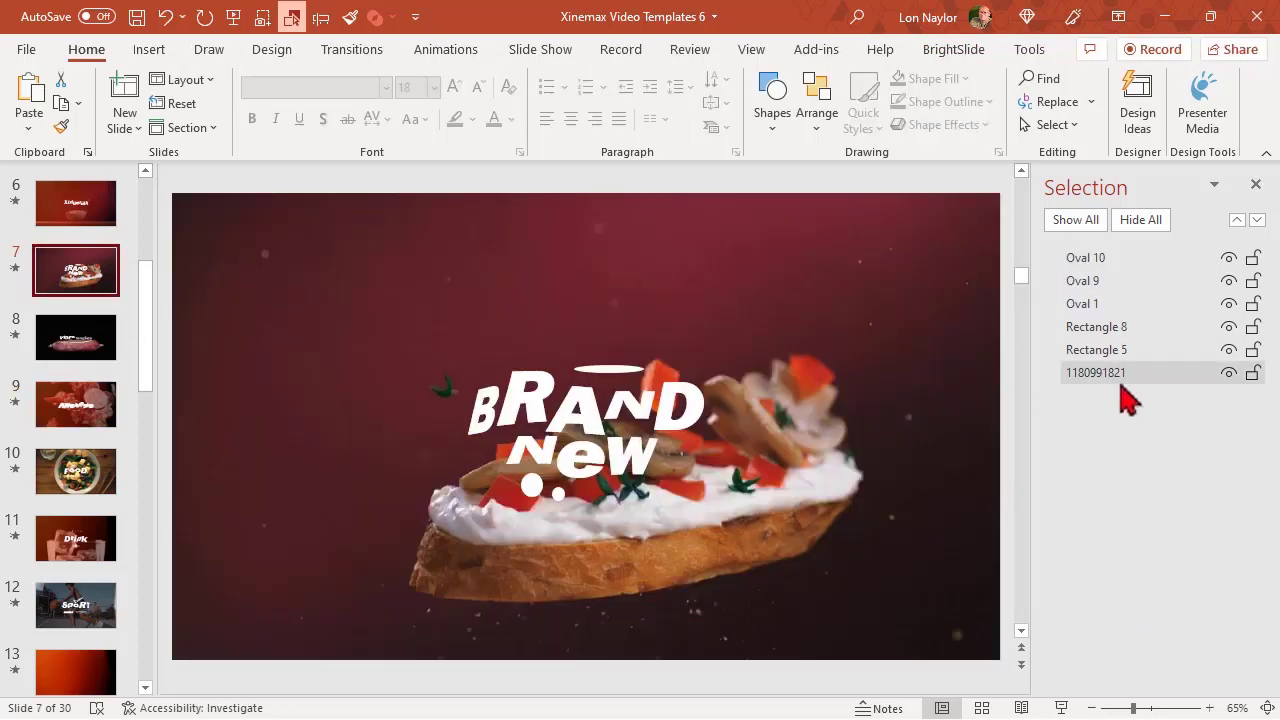
{"action": "left_click", "coordinate": [1148, 222]}
{"action": "left_click", "coordinate": [1228, 372]}
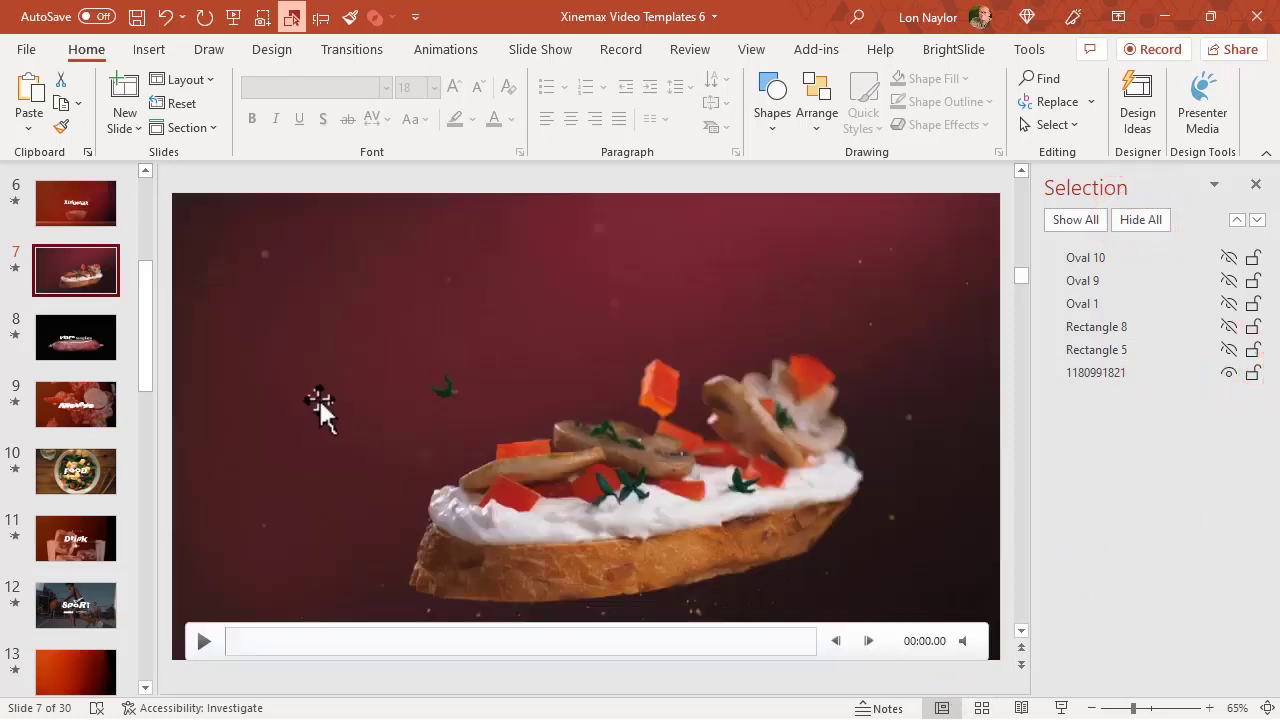
{"action": "left_click_drag", "start_coordinate": [318, 397], "coordinate": [500, 400]}
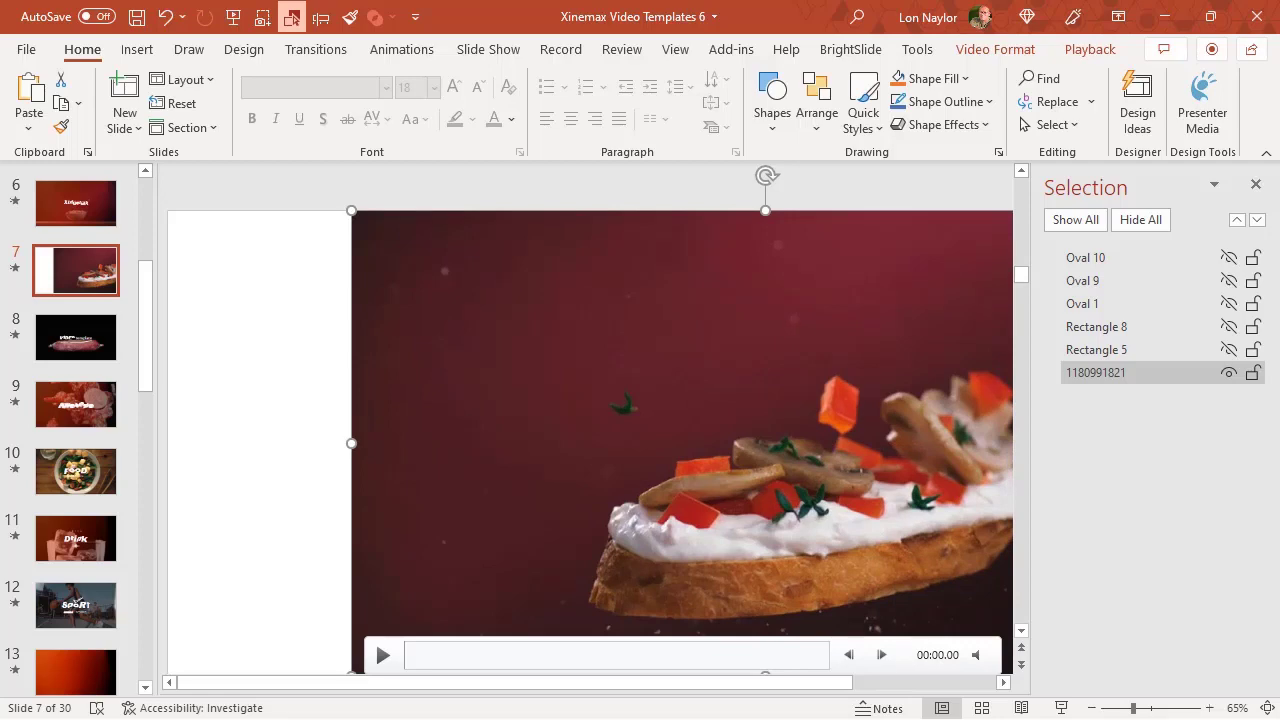
Step: Drag the surfing beach clip from Videos > FOOTAGE onto slide 7
{"action": "left_click", "coordinate": [291, 17]}
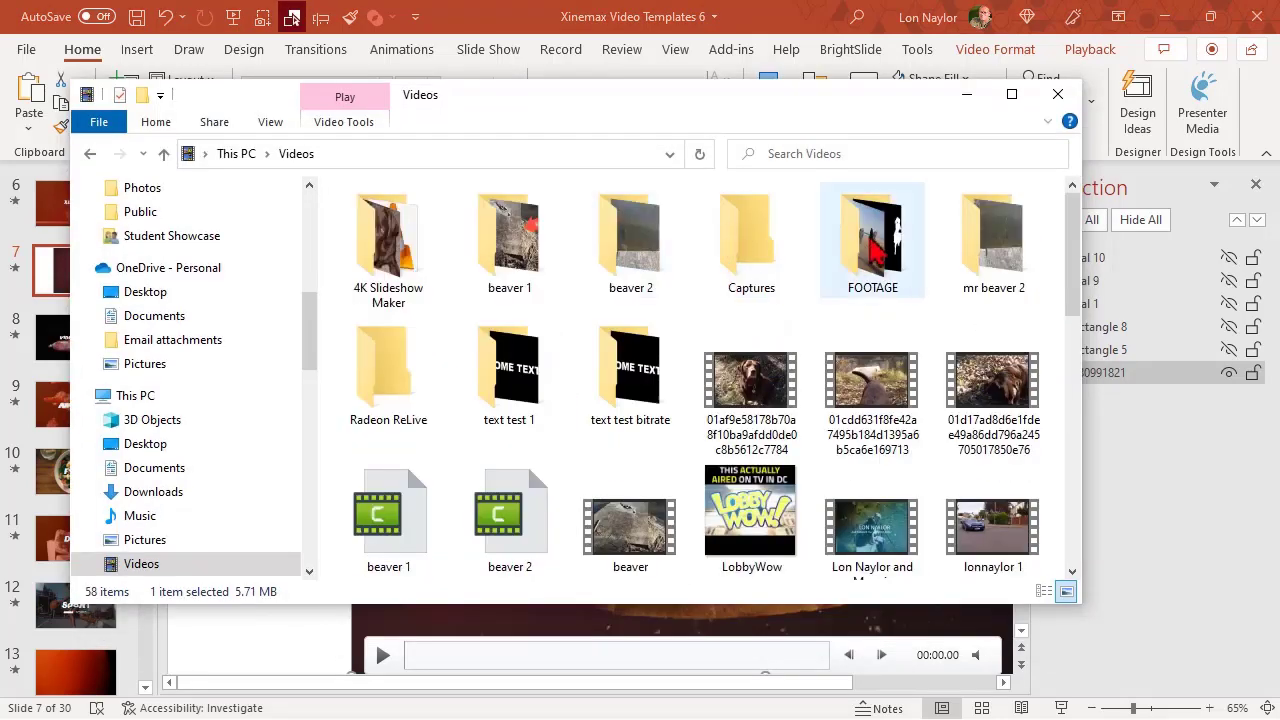
{"action": "double_click", "coordinate": [866, 232]}
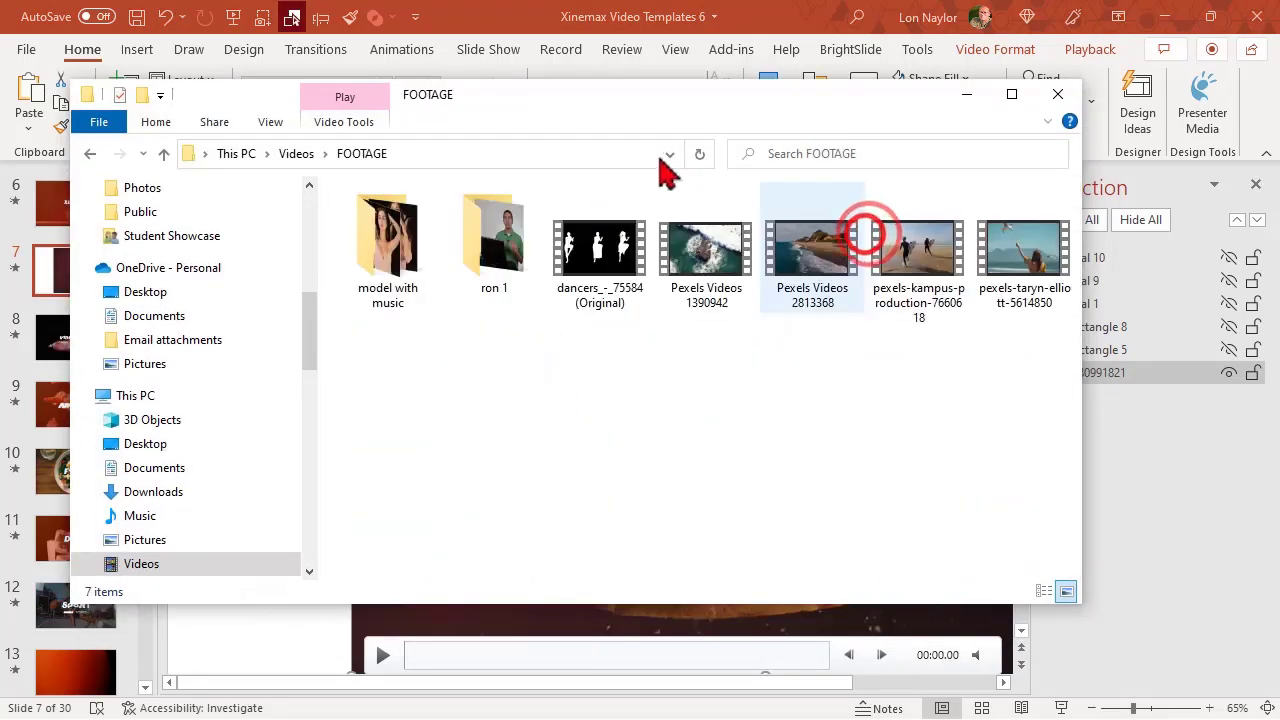
{"action": "left_click", "coordinate": [600, 113]}
{"action": "left_click_drag", "start_coordinate": [586, 106], "coordinate": [234, 131]}
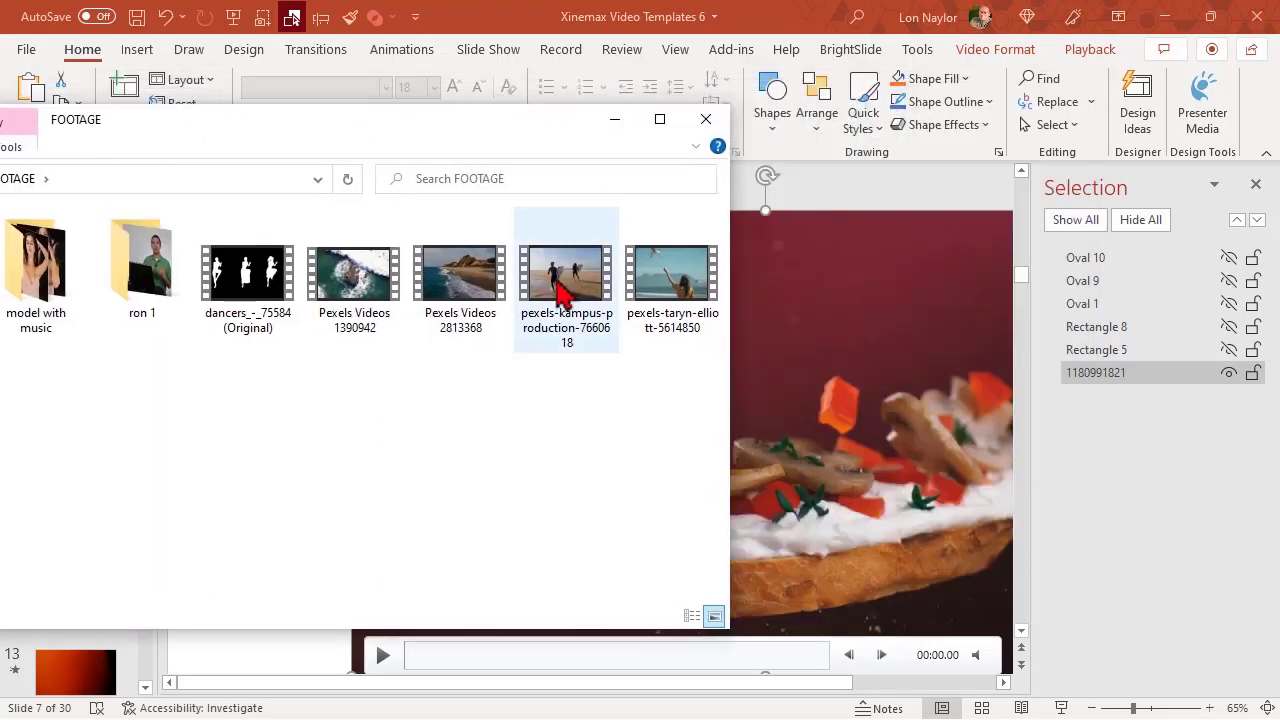
{"action": "left_click_drag", "start_coordinate": [558, 274], "coordinate": [834, 397]}
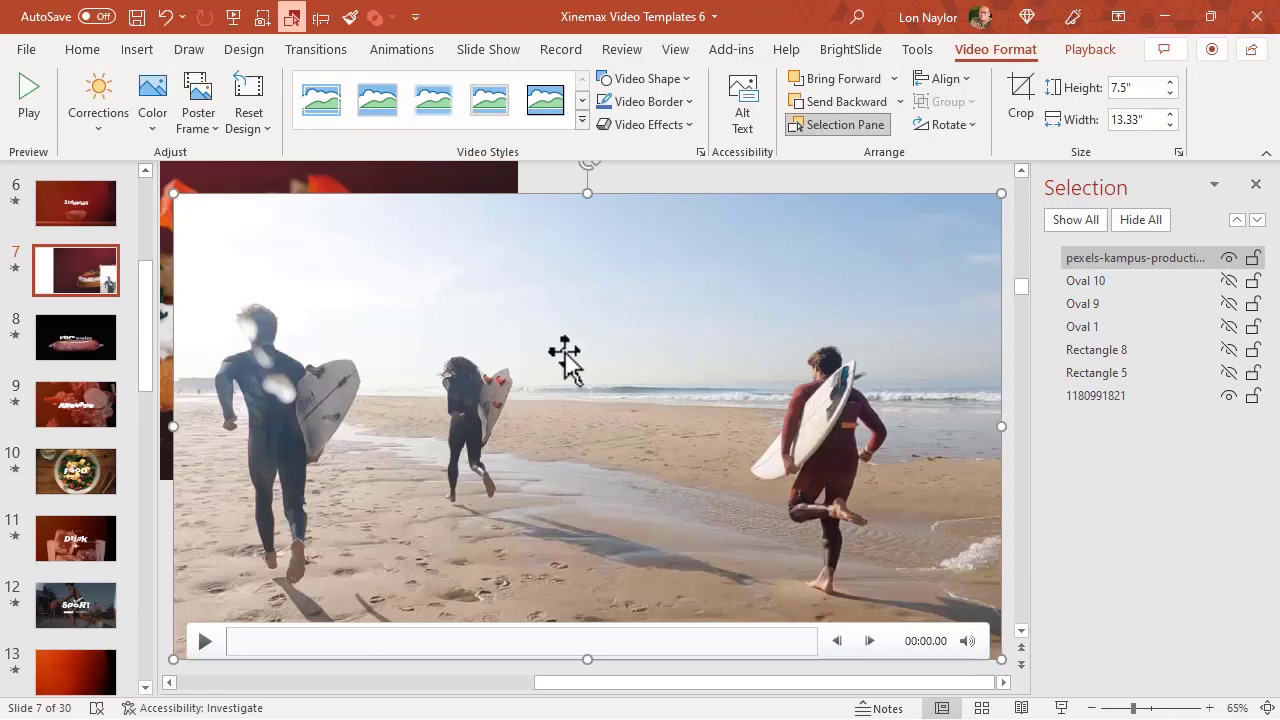
Step: Align the surfing clip with slide 7's top and bottom edges, then select the original red video
{"action": "scroll", "coordinate": [586, 371], "scroll_direction": "down", "scroll_amount": 4}
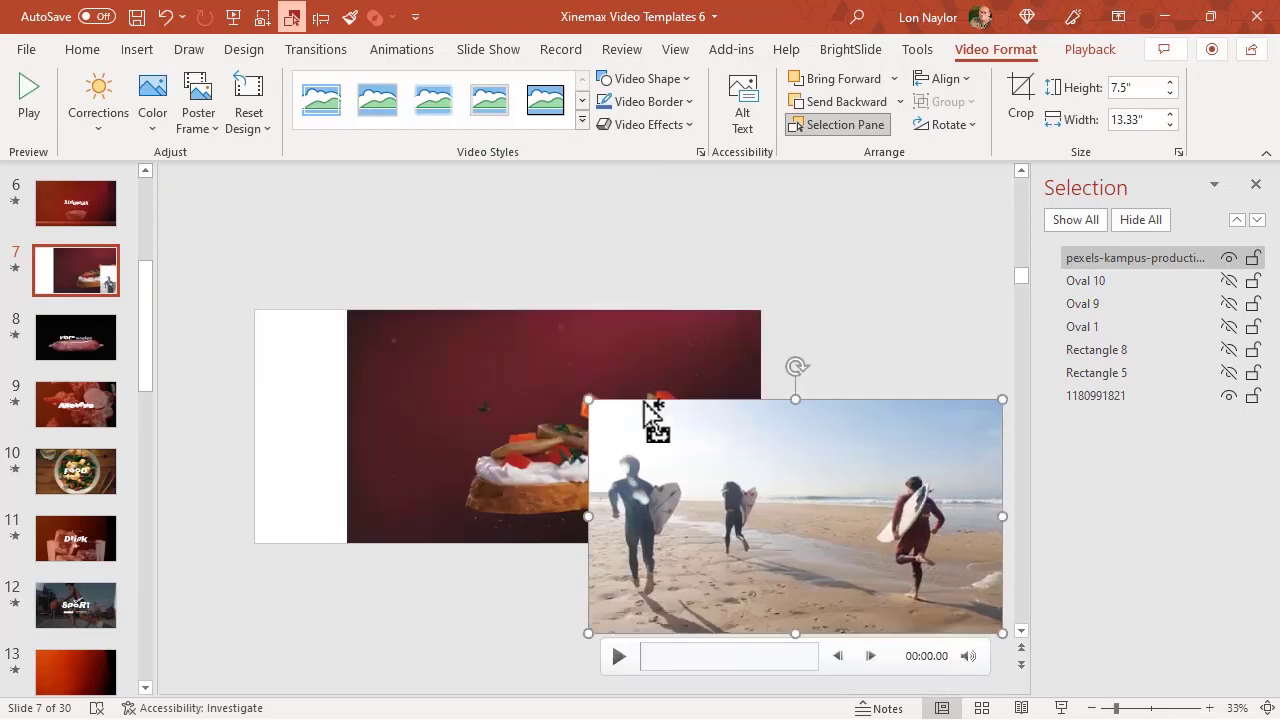
{"action": "left_click_drag", "start_coordinate": [713, 477], "coordinate": [377, 380]}
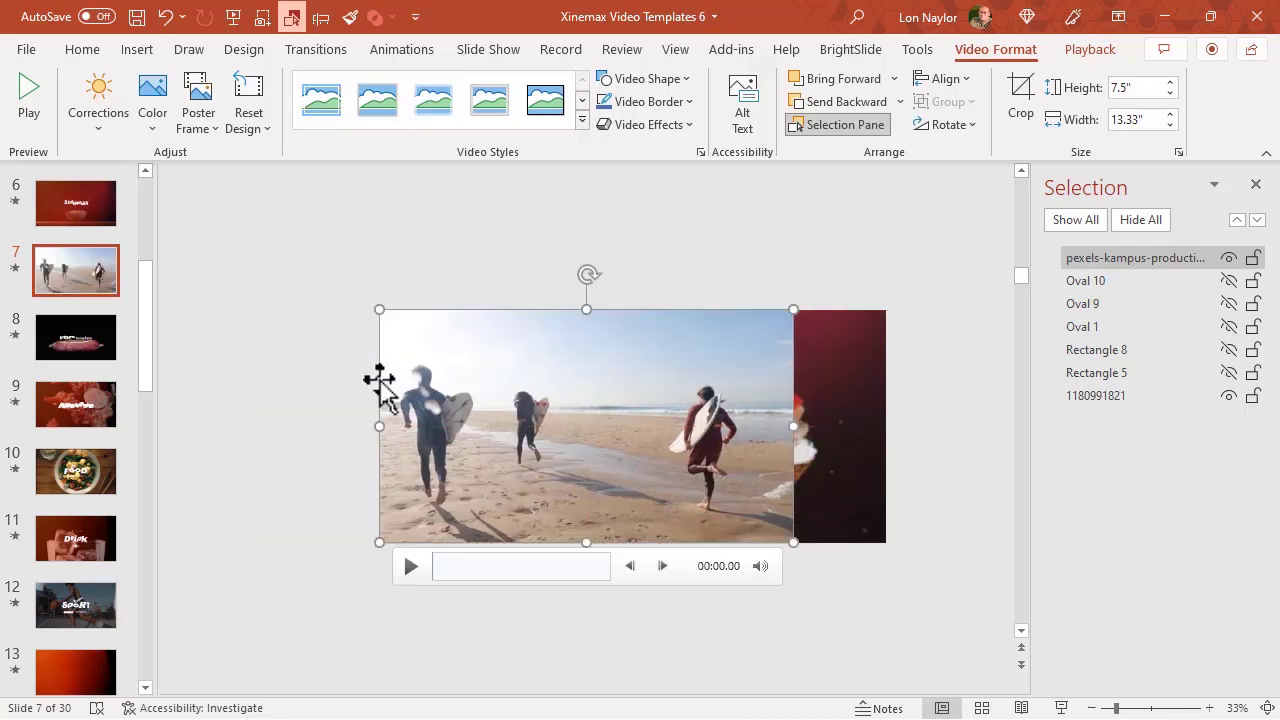
{"action": "left_click", "coordinate": [878, 478]}
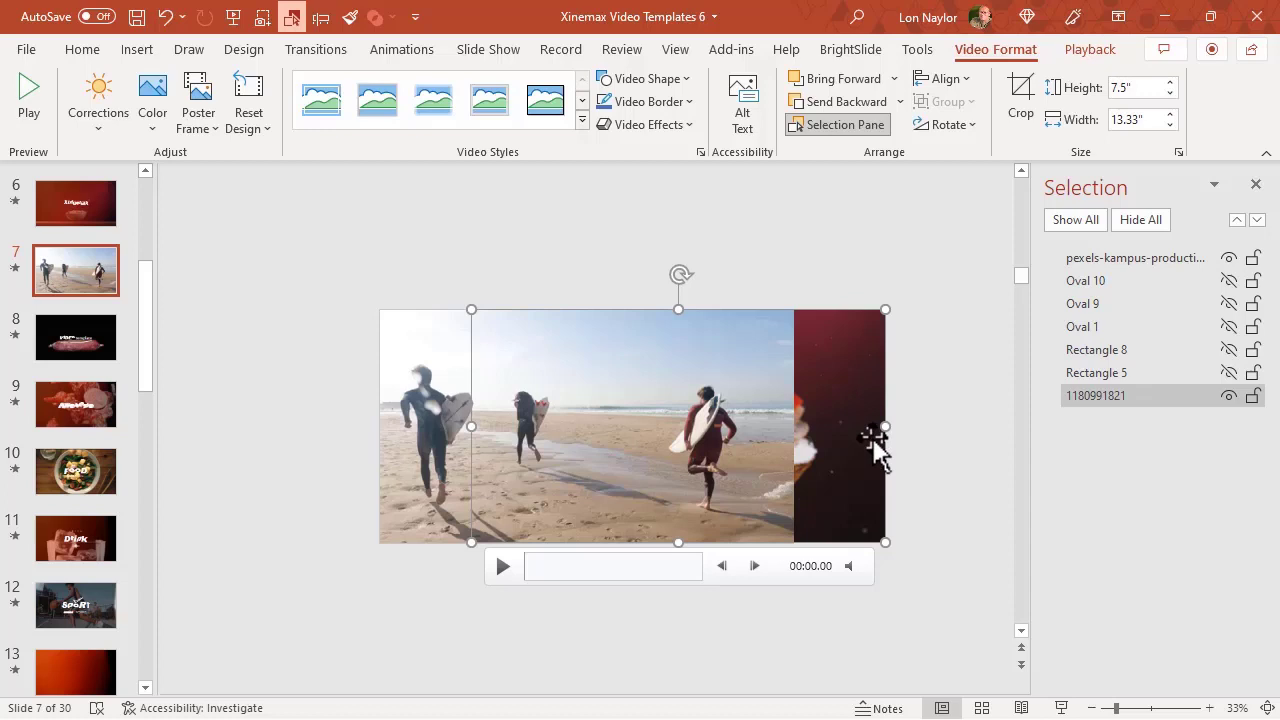
{"action": "left_click", "coordinate": [401, 49]}
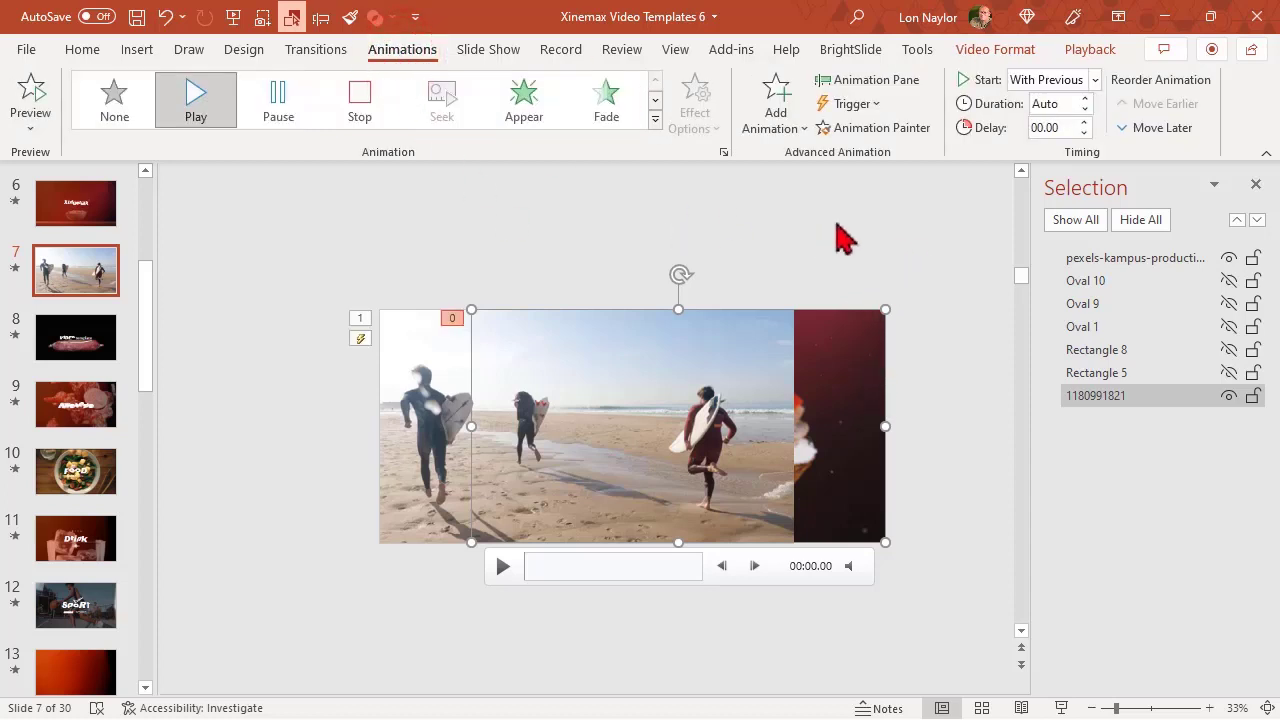
{"action": "left_click", "coordinate": [906, 128]}
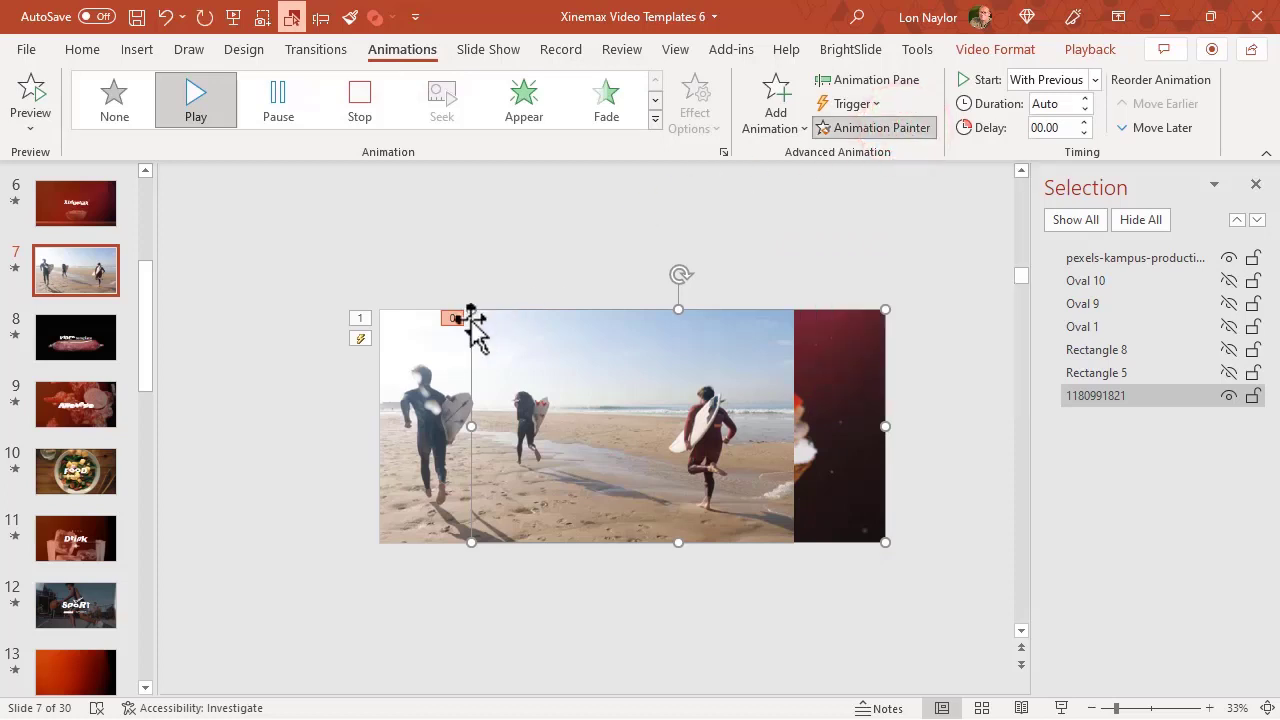
{"action": "left_click", "coordinate": [418, 402]}
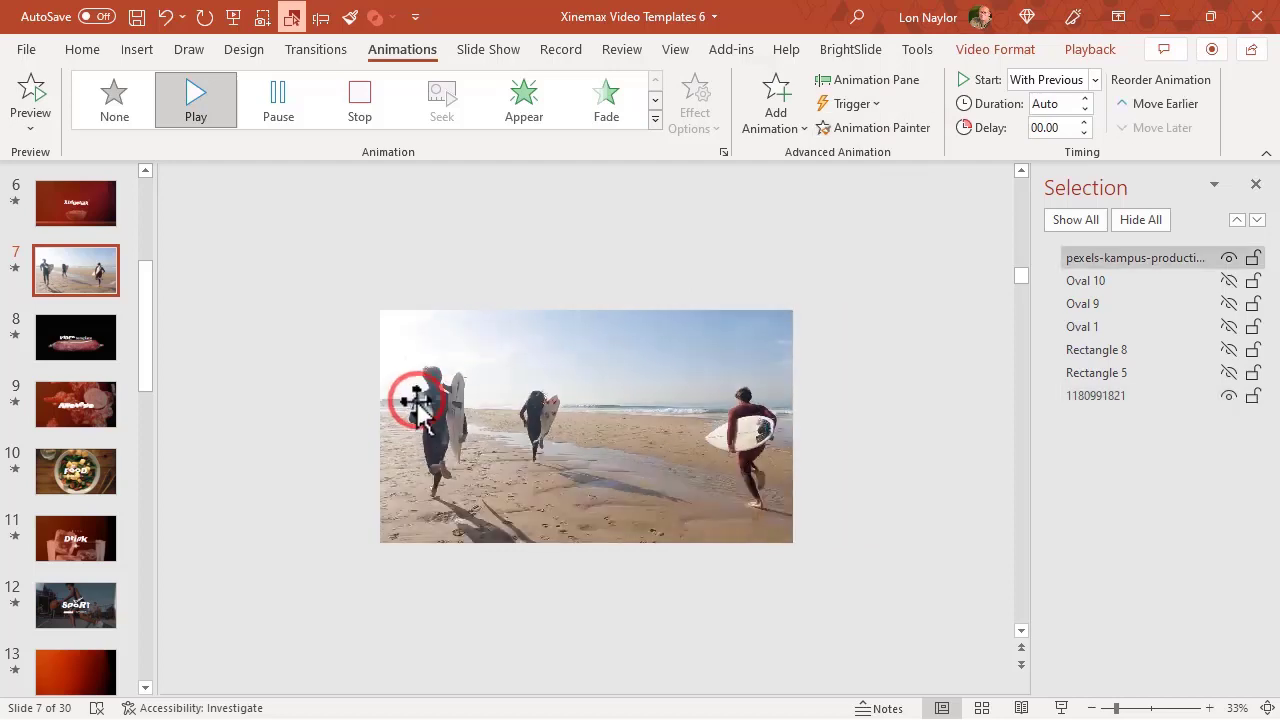
{"action": "left_click_drag", "start_coordinate": [1137, 260], "coordinate": [1132, 396]}
{"action": "left_click", "coordinate": [1107, 414]}
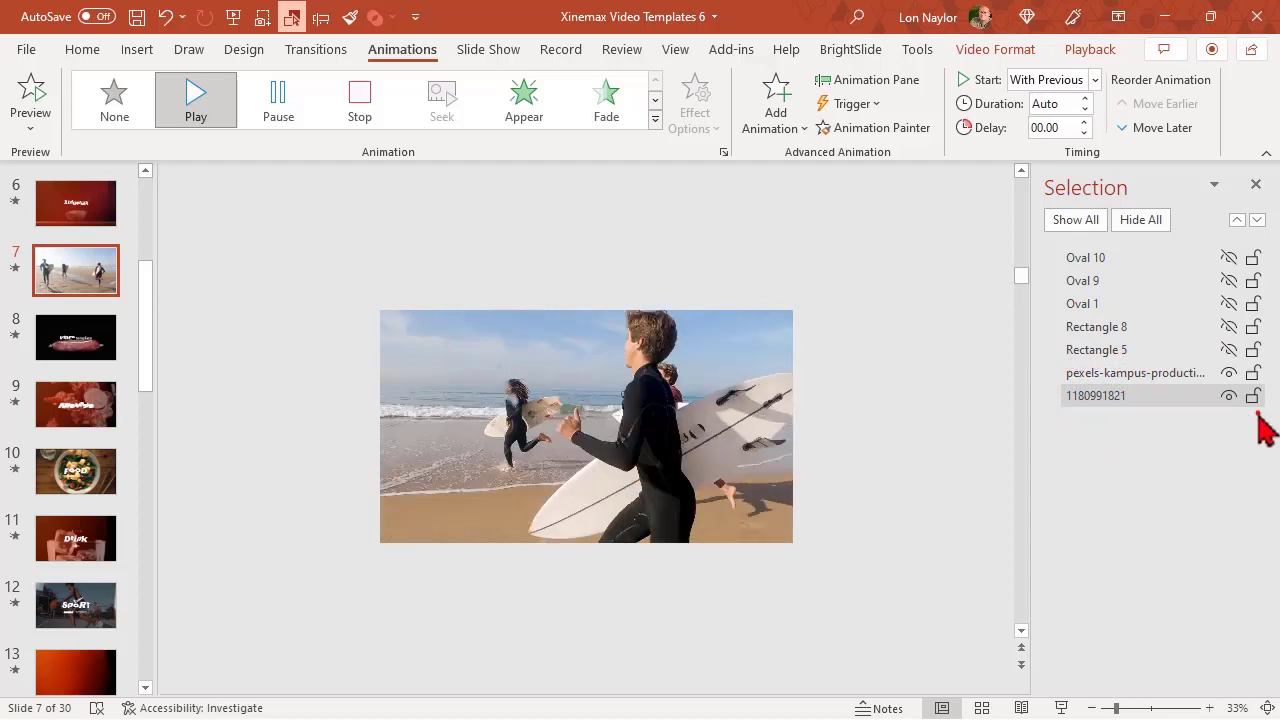
{"action": "left_click", "coordinate": [1245, 400]}
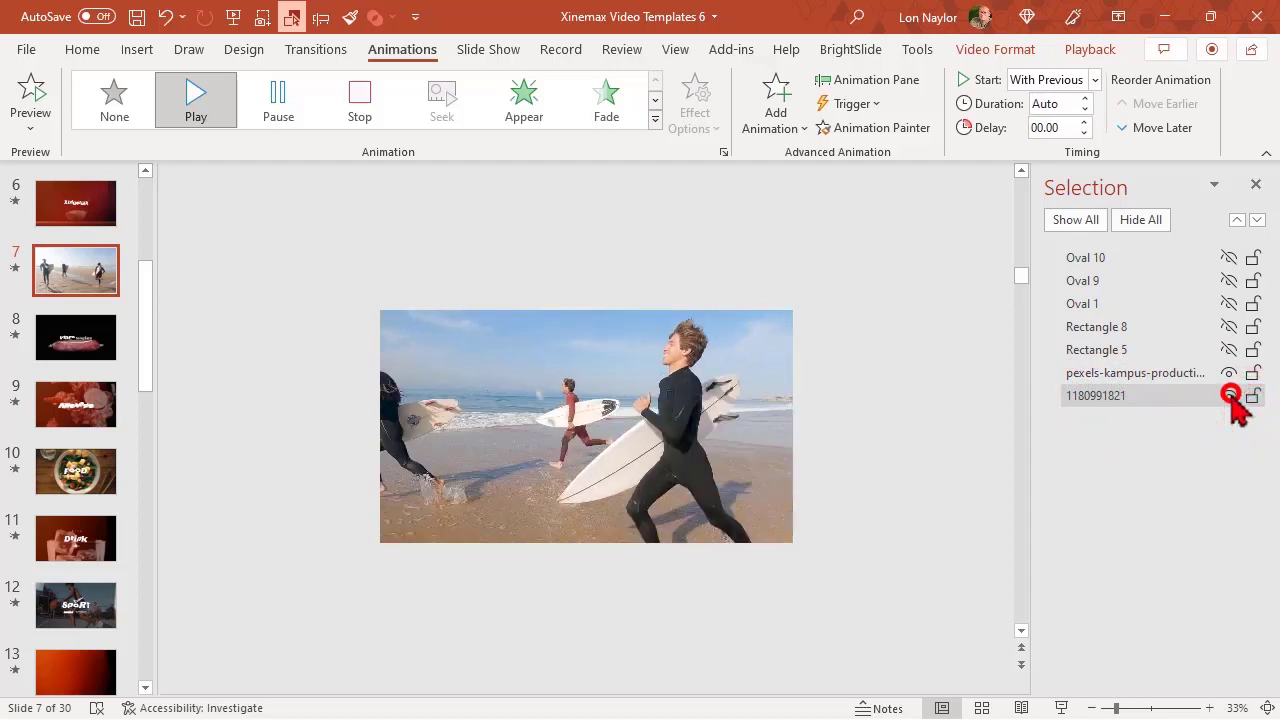
{"action": "left_click", "coordinate": [1229, 396]}
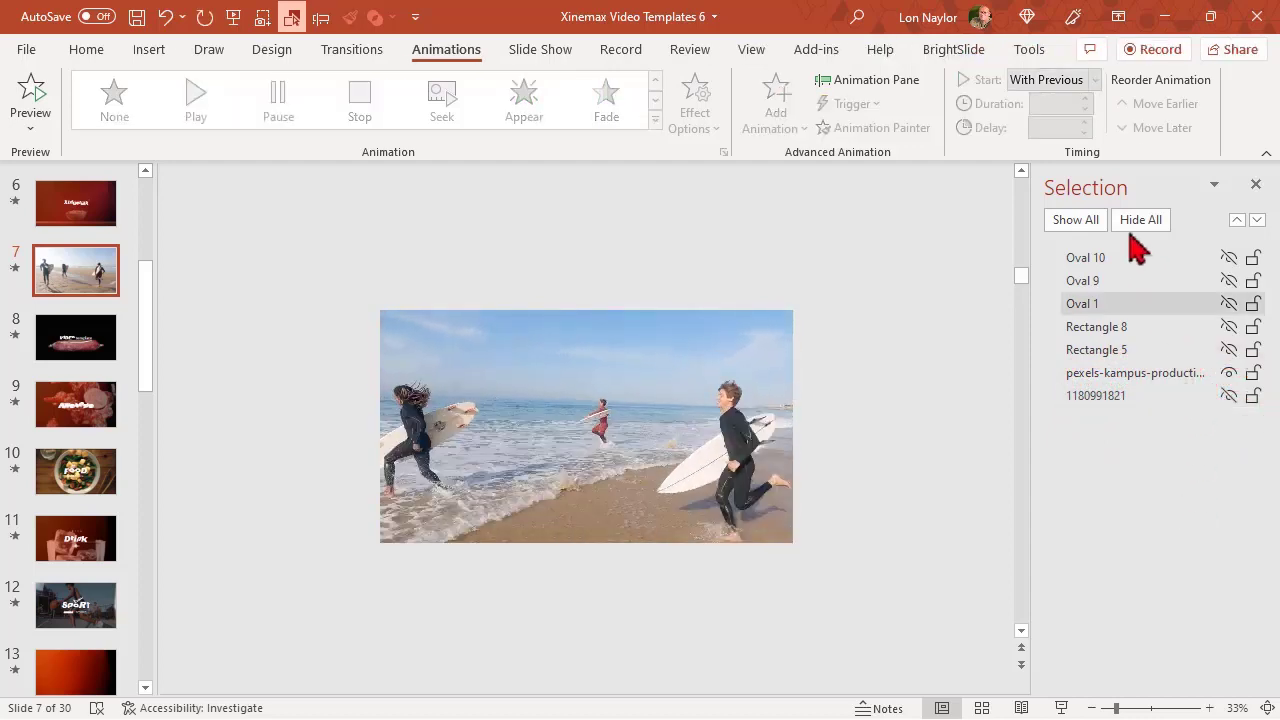
{"action": "left_click", "coordinate": [1082, 223]}
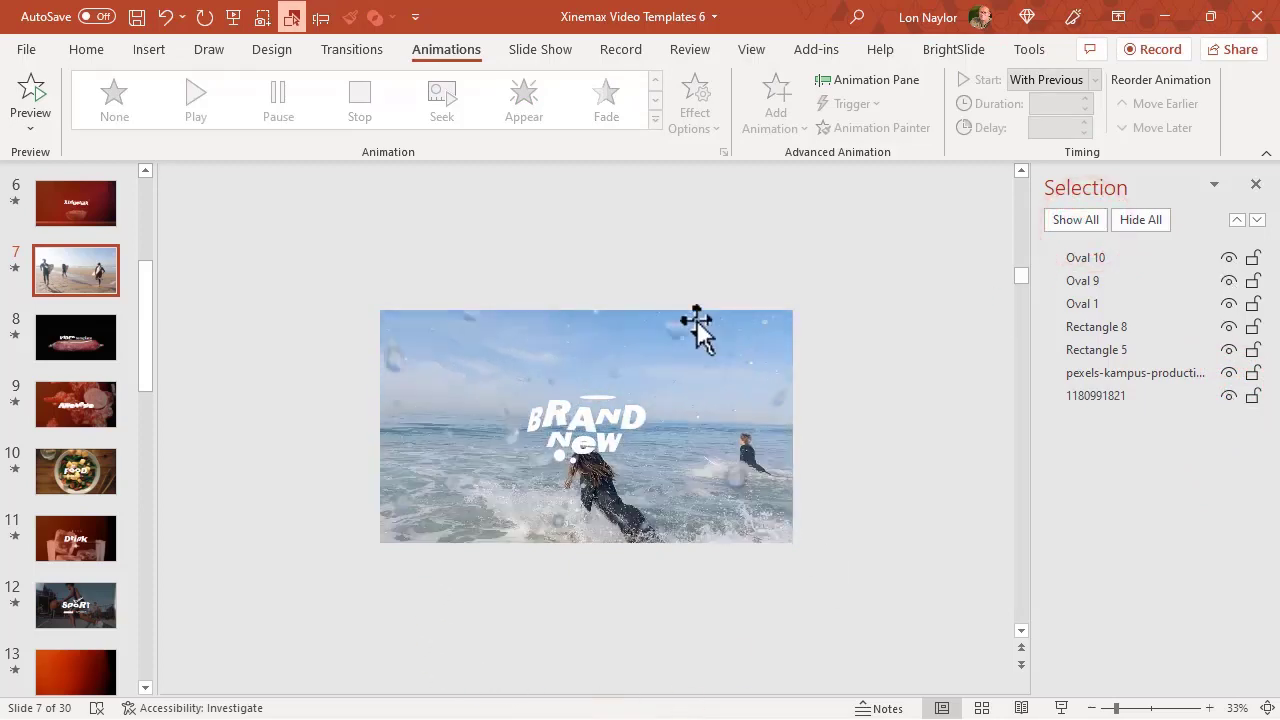
{"action": "mouse_move", "coordinate": [872, 480]}
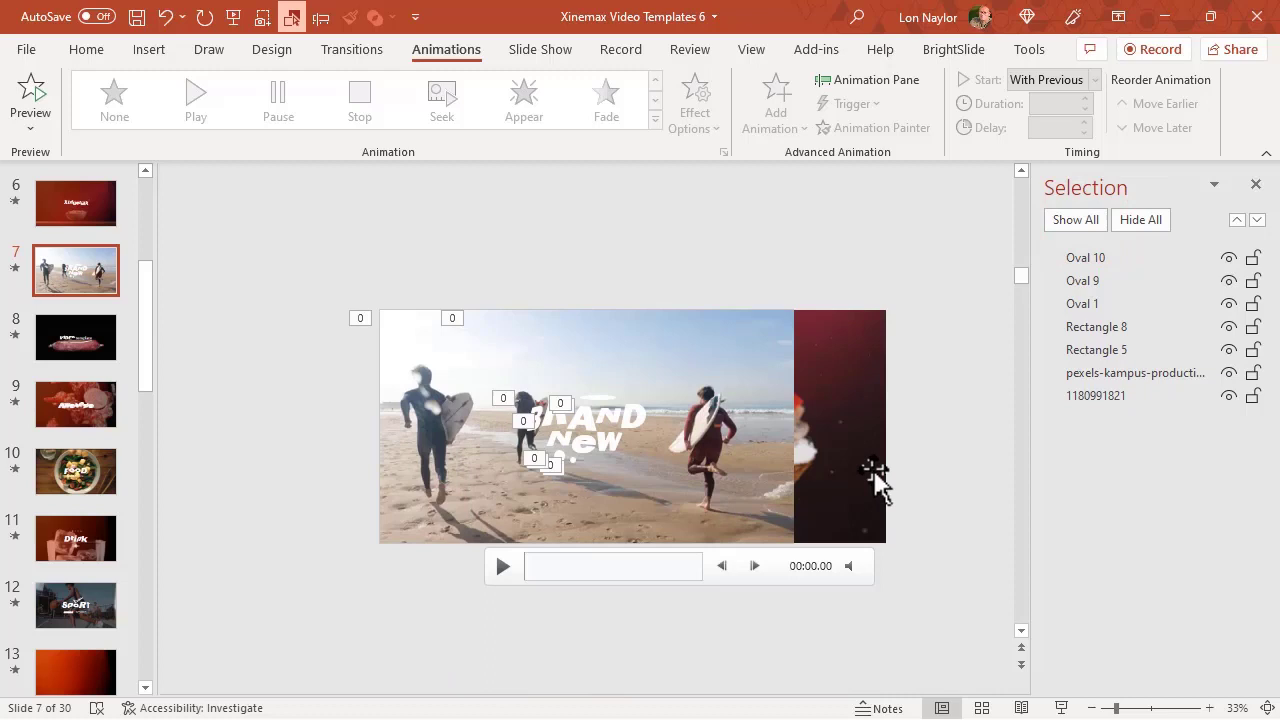
{"action": "left_click", "coordinate": [872, 480]}
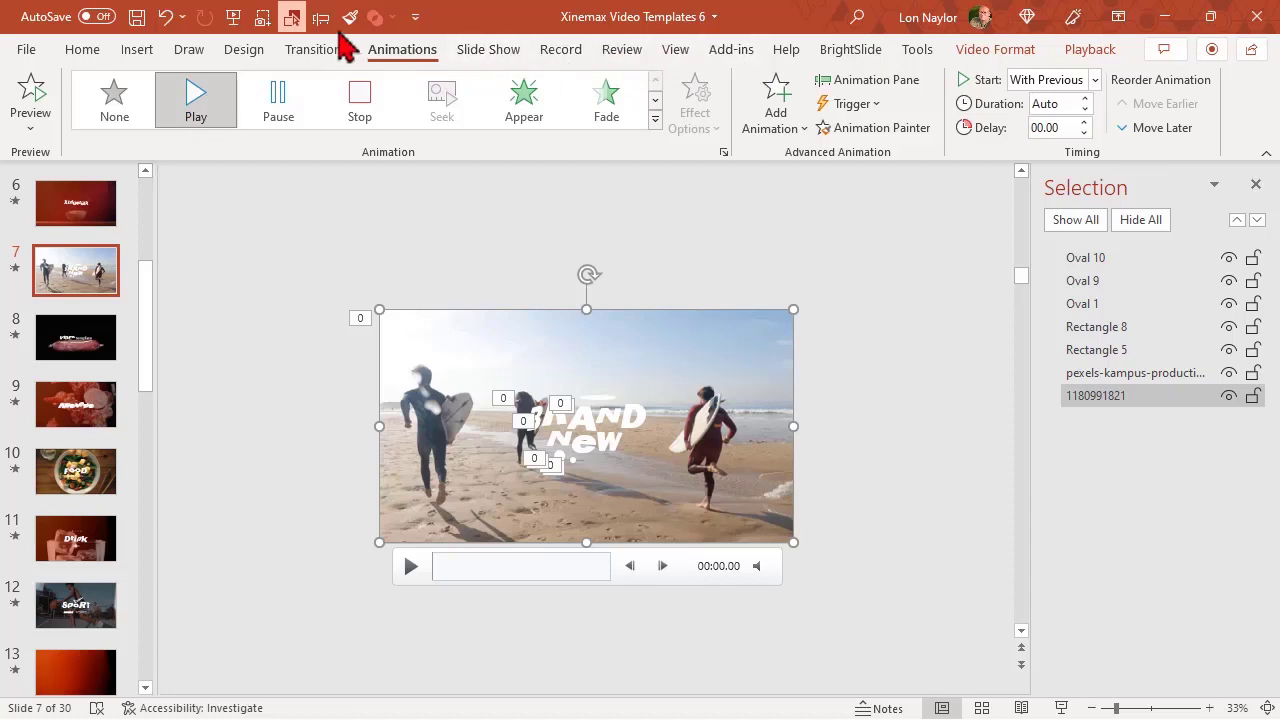
{"action": "left_click", "coordinate": [320, 20]}
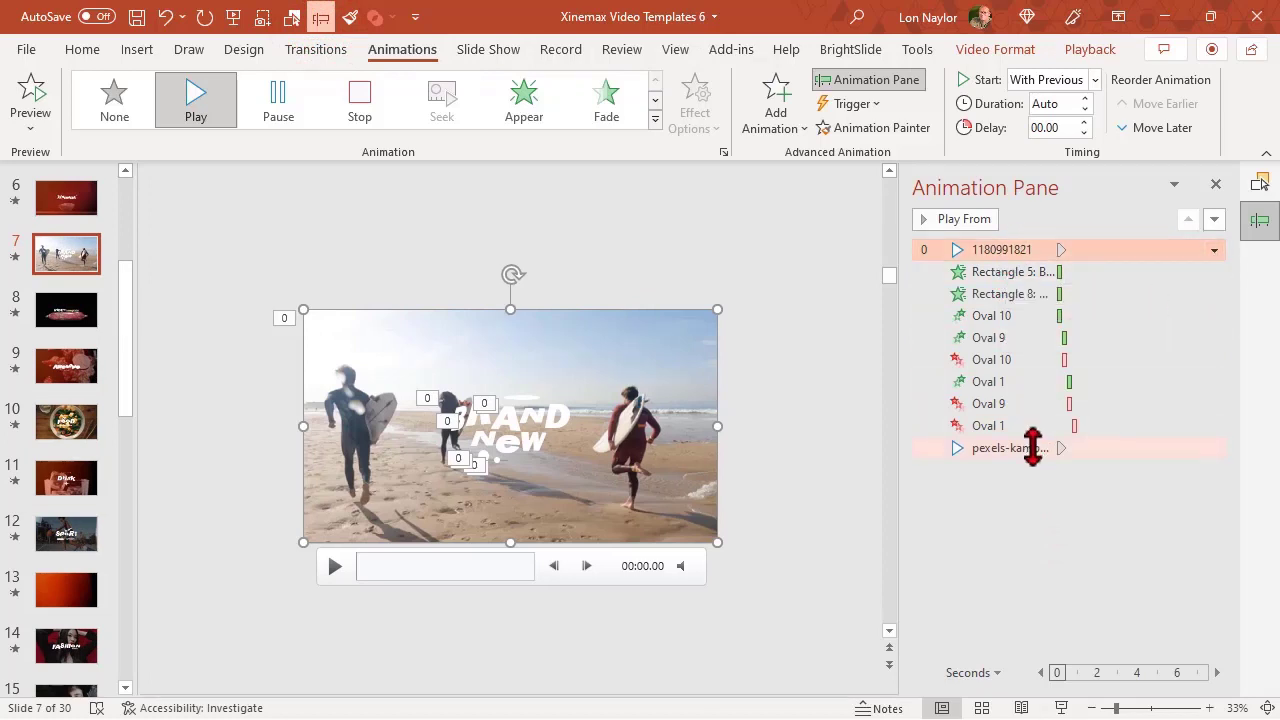
{"action": "left_click_drag", "start_coordinate": [1032, 447], "coordinate": [1046, 252]}
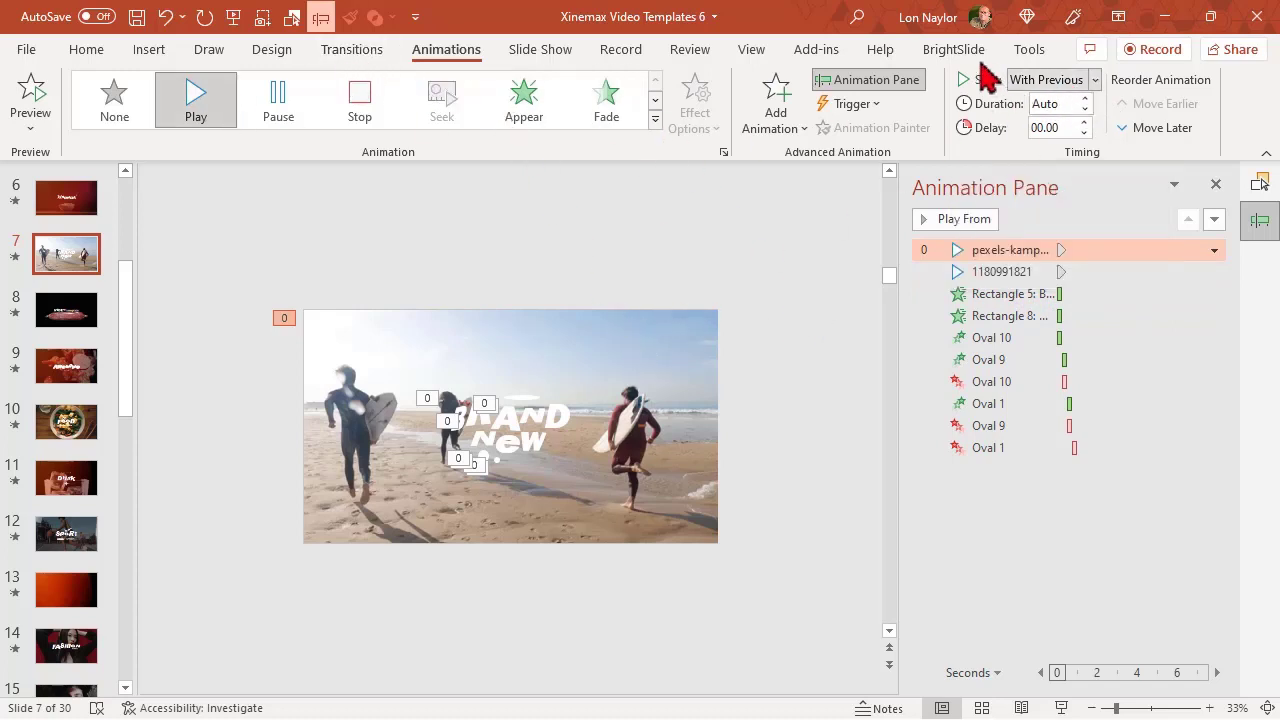
{"action": "left_click", "coordinate": [680, 398]}
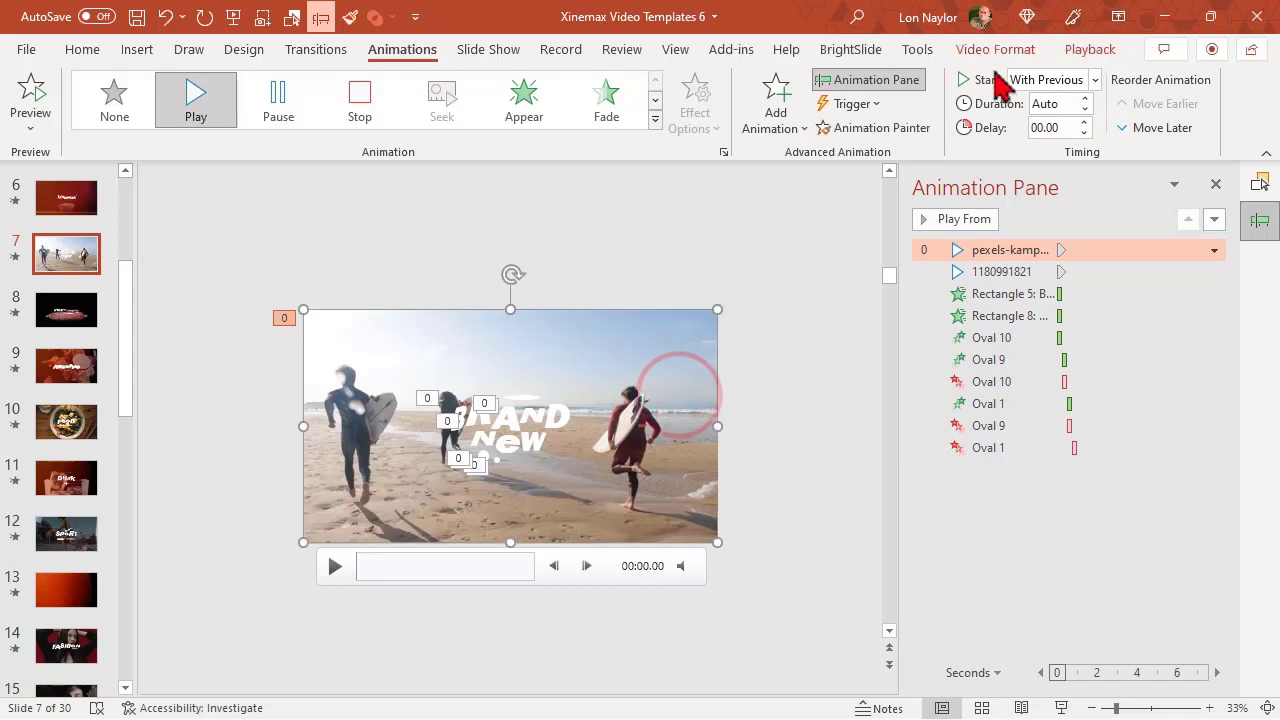
Step: Confirm the first animation starts With Previous, leaving it unchanged, and return to the Selection Pane
{"action": "left_click", "coordinate": [1070, 50]}
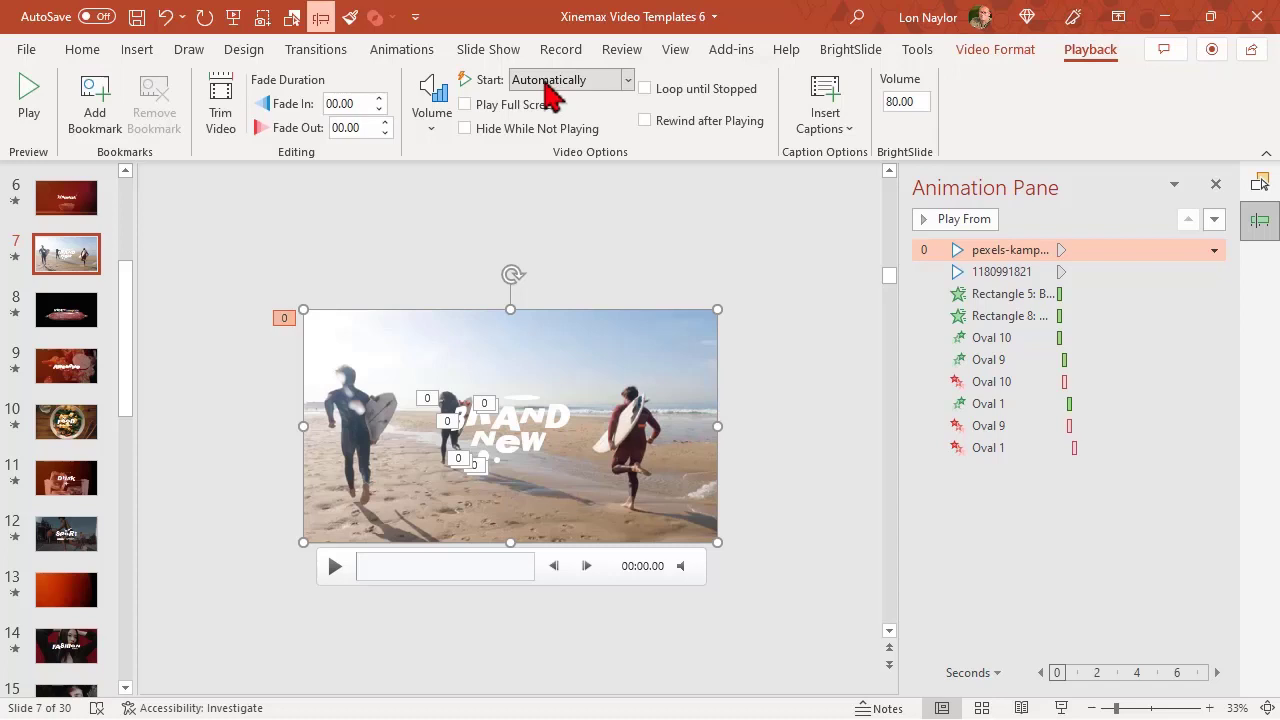
{"action": "left_click", "coordinate": [1214, 251]}
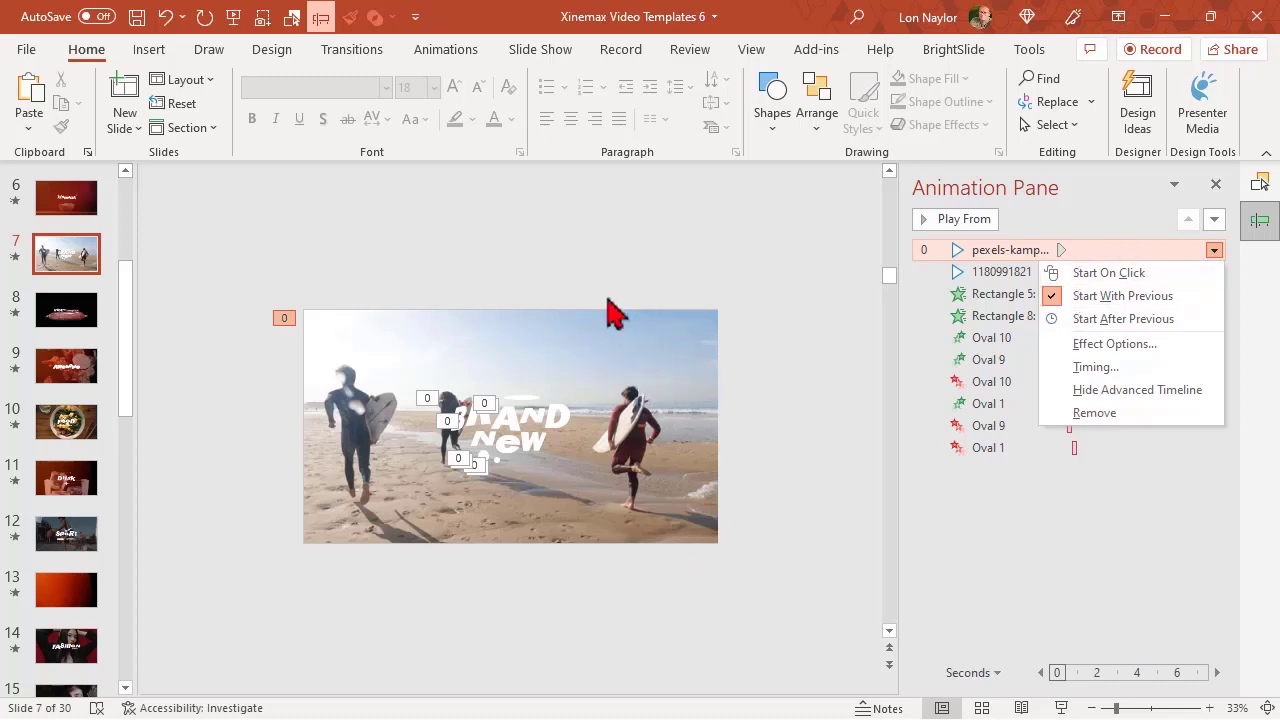
{"action": "left_click", "coordinate": [727, 270]}
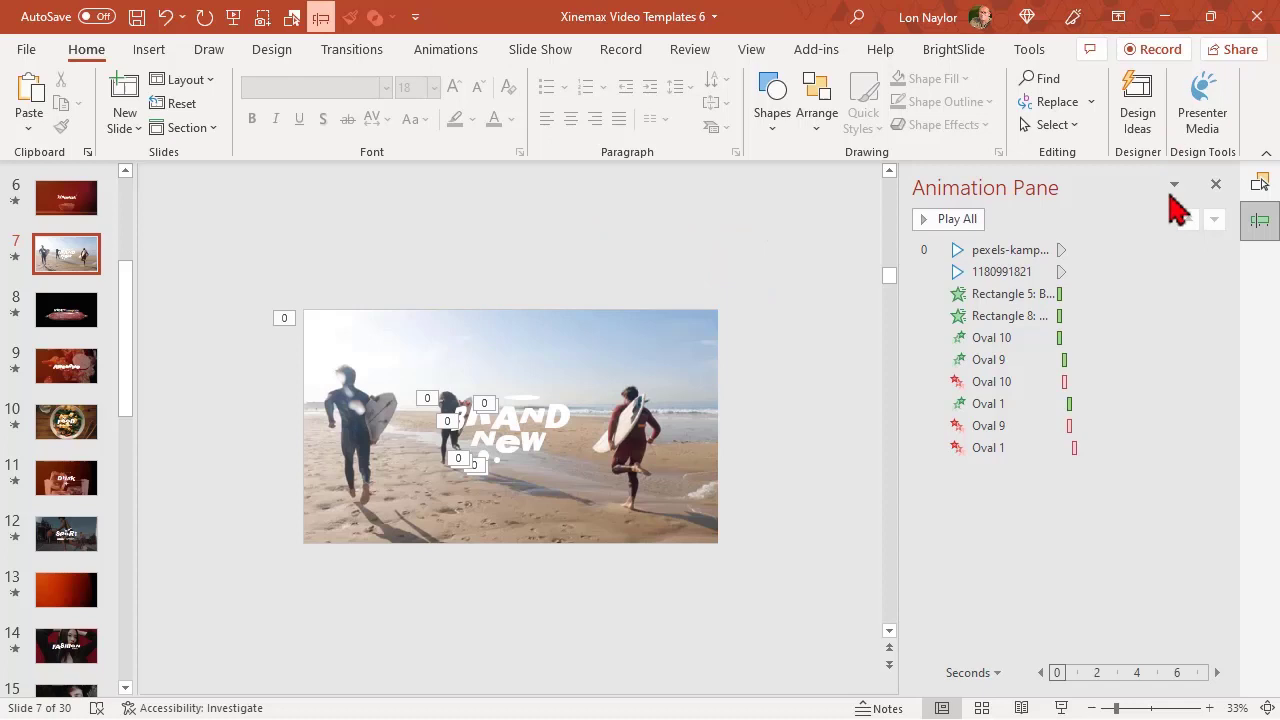
{"action": "left_click", "coordinate": [1218, 186]}
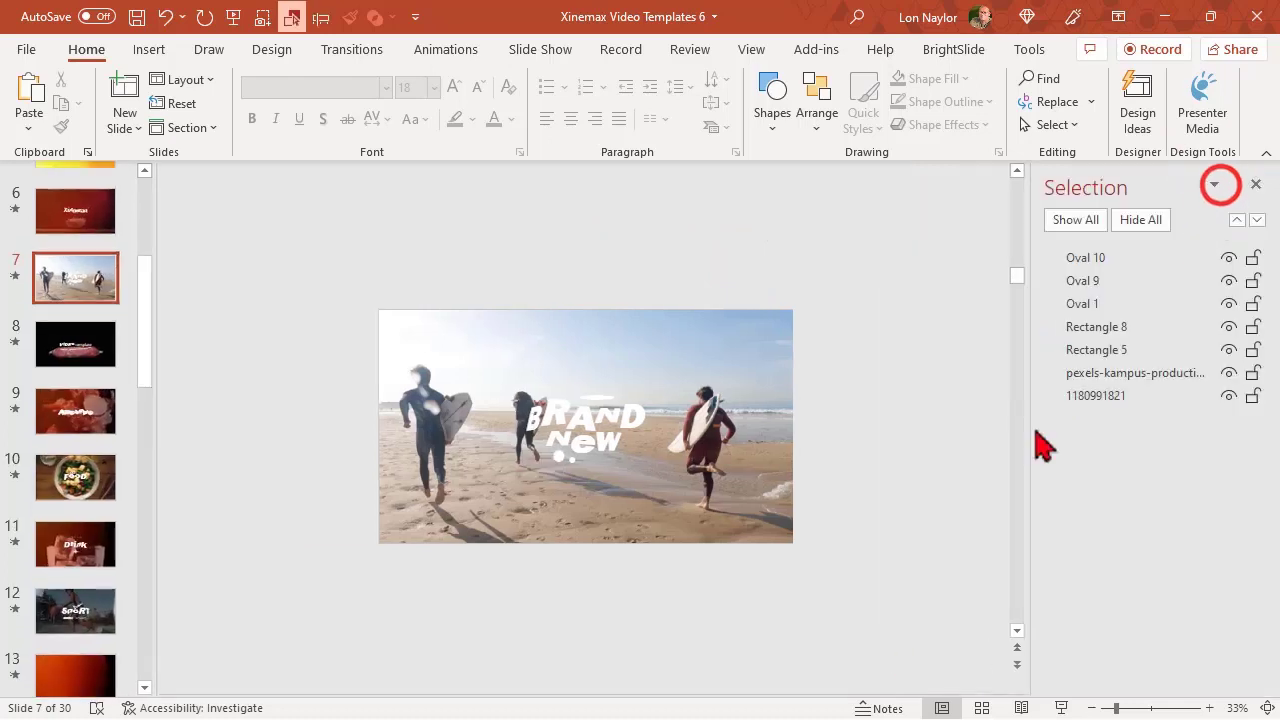
{"action": "left_click", "coordinate": [1108, 396]}
{"action": "left_click_drag", "start_coordinate": [717, 491], "coordinate": [674, 491]}
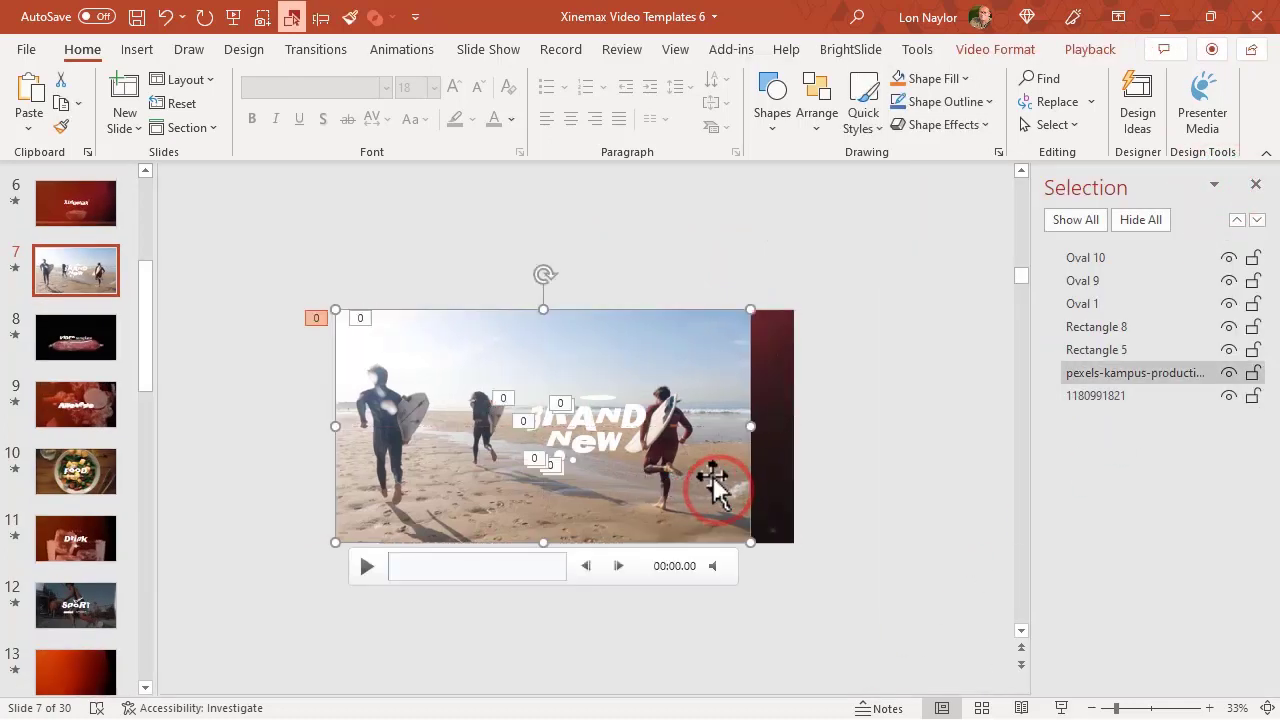
{"action": "left_click_drag", "start_coordinate": [775, 493], "coordinate": [895, 490]}
{"action": "left_click_drag", "start_coordinate": [443, 510], "coordinate": [490, 497]}
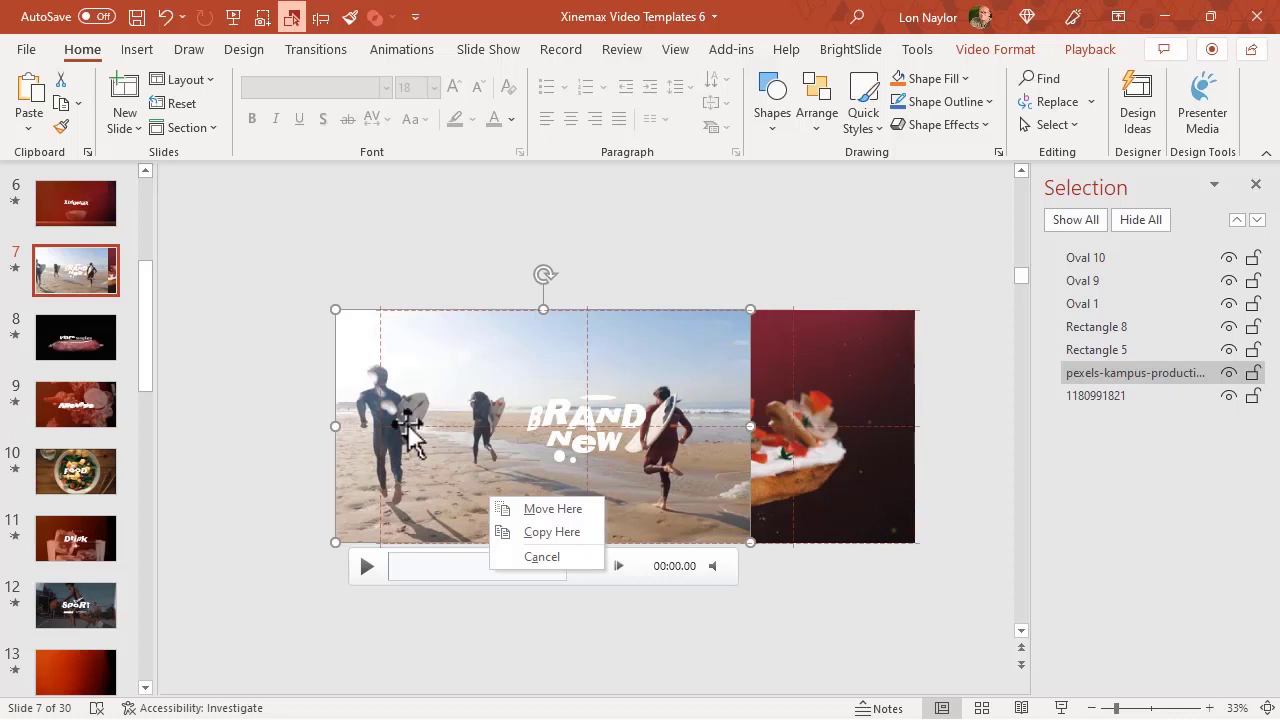
Step: Cancel the extra move, return to slide 7, and select the surfing clip
{"action": "left_click", "coordinate": [258, 413]}
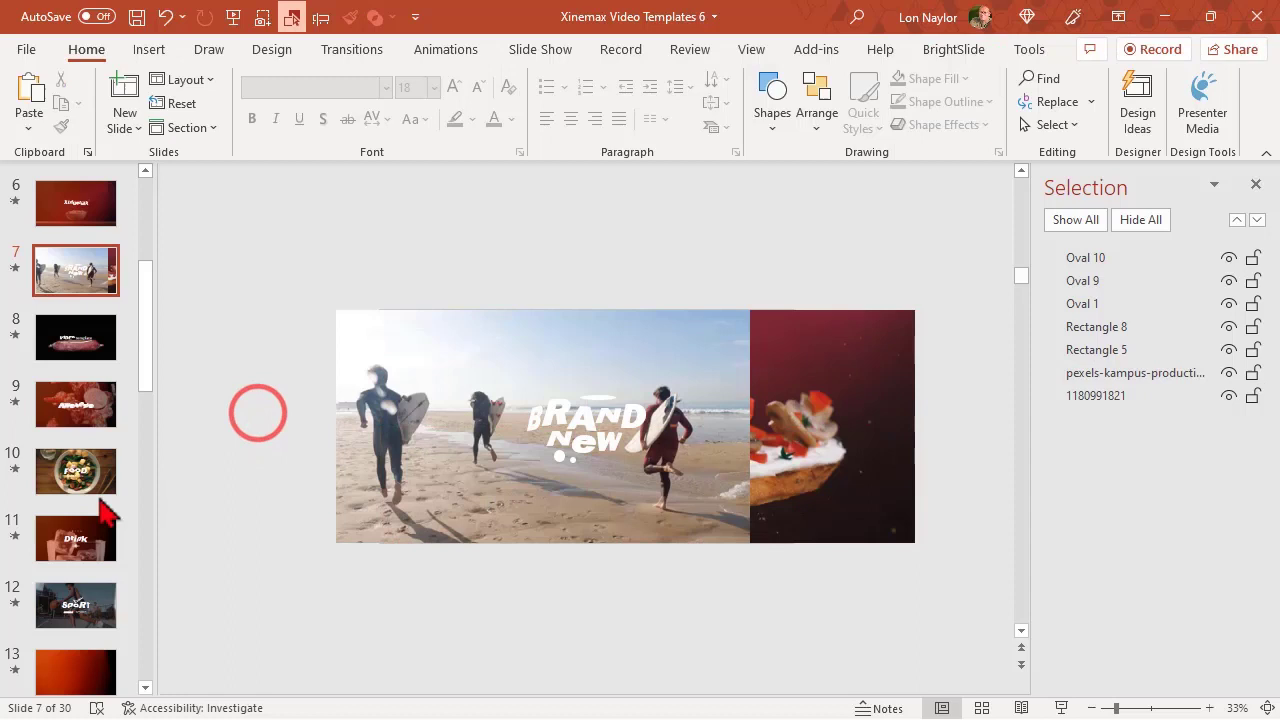
{"action": "left_click", "coordinate": [64, 272]}
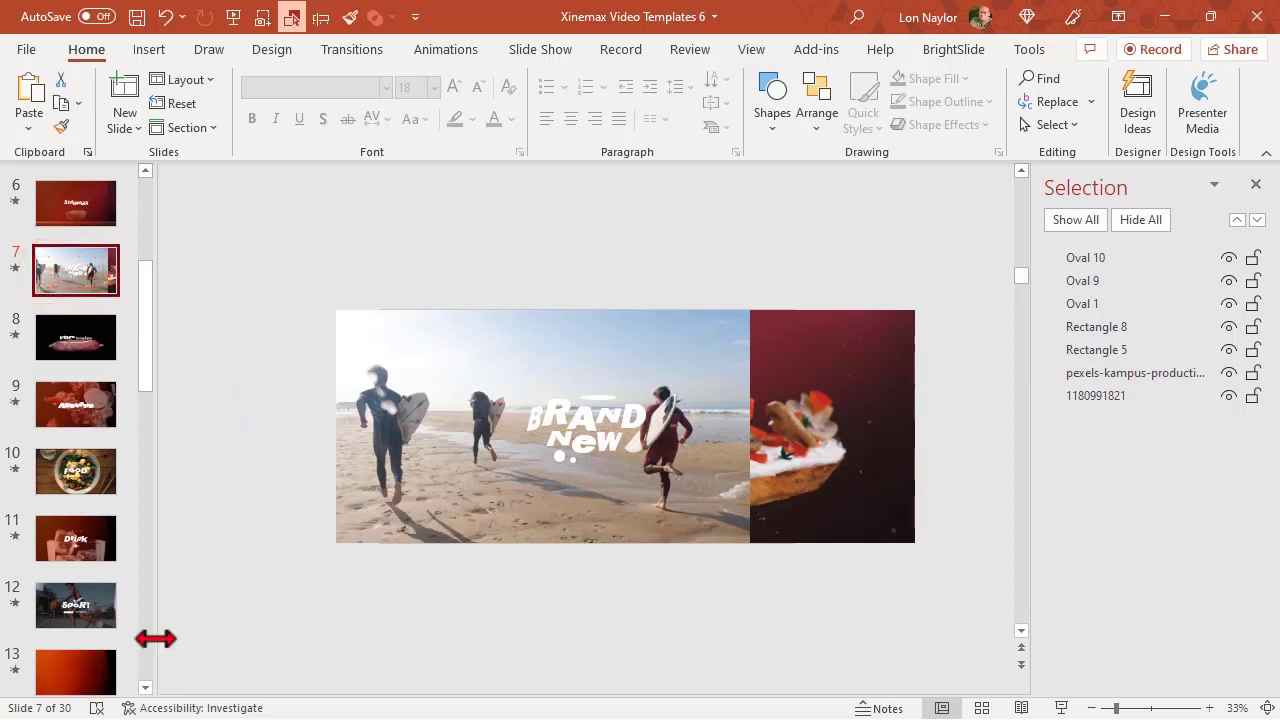
{"action": "left_click", "coordinate": [552, 472]}
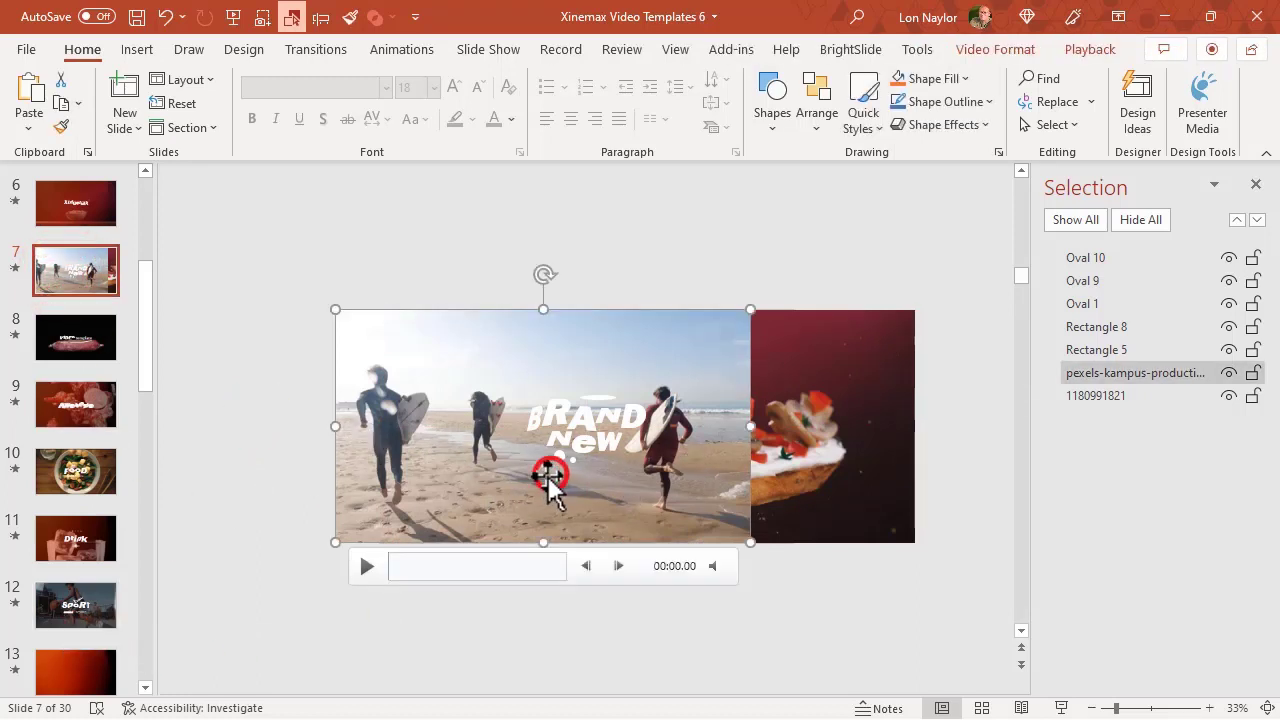
Step: Trim the surfing clip to start at 00:09.226 and end at 00:10.936
{"action": "left_click", "coordinate": [1095, 50]}
{"action": "left_click", "coordinate": [221, 102]}
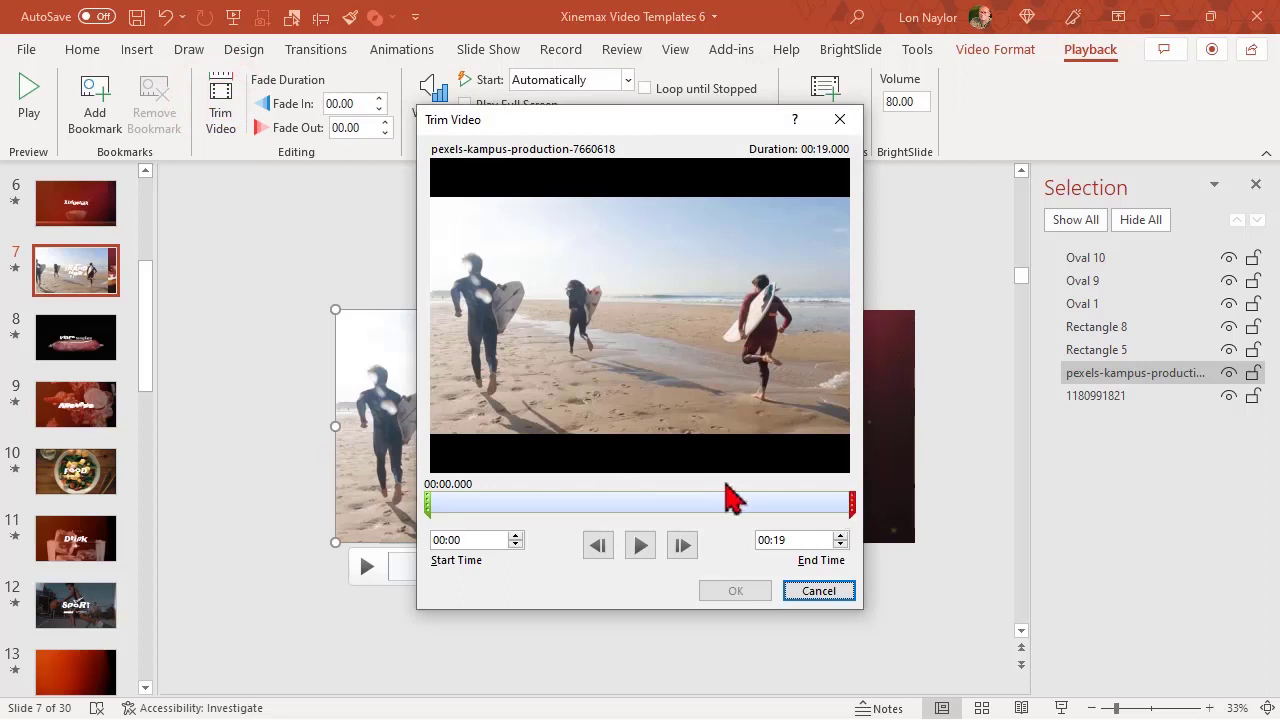
{"action": "mouse_move", "coordinate": [853, 505]}
{"action": "left_mouse_down"}
{"action": "mouse_move", "coordinate": [647, 506]}
{"action": "mouse_move", "coordinate": [676, 507]}
{"action": "left_mouse_up"}
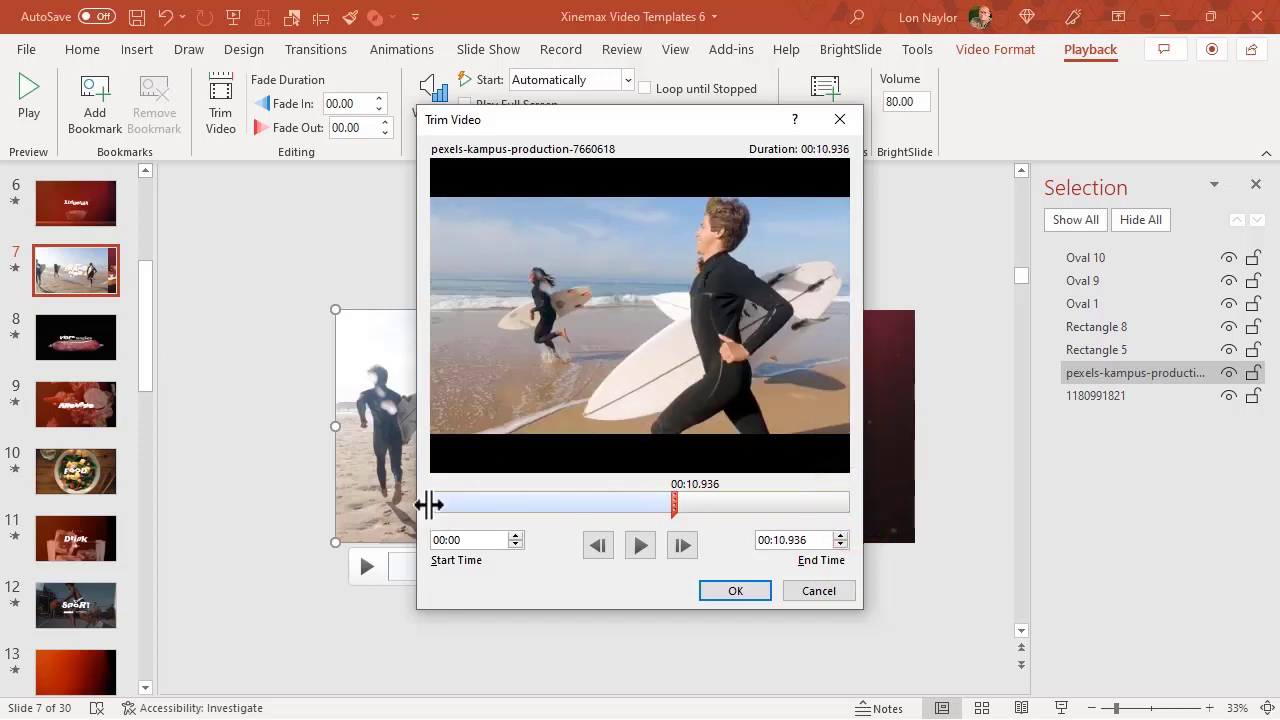
{"action": "left_click_drag", "start_coordinate": [429, 505], "coordinate": [648, 506]}
{"action": "left_click", "coordinate": [745, 591]}
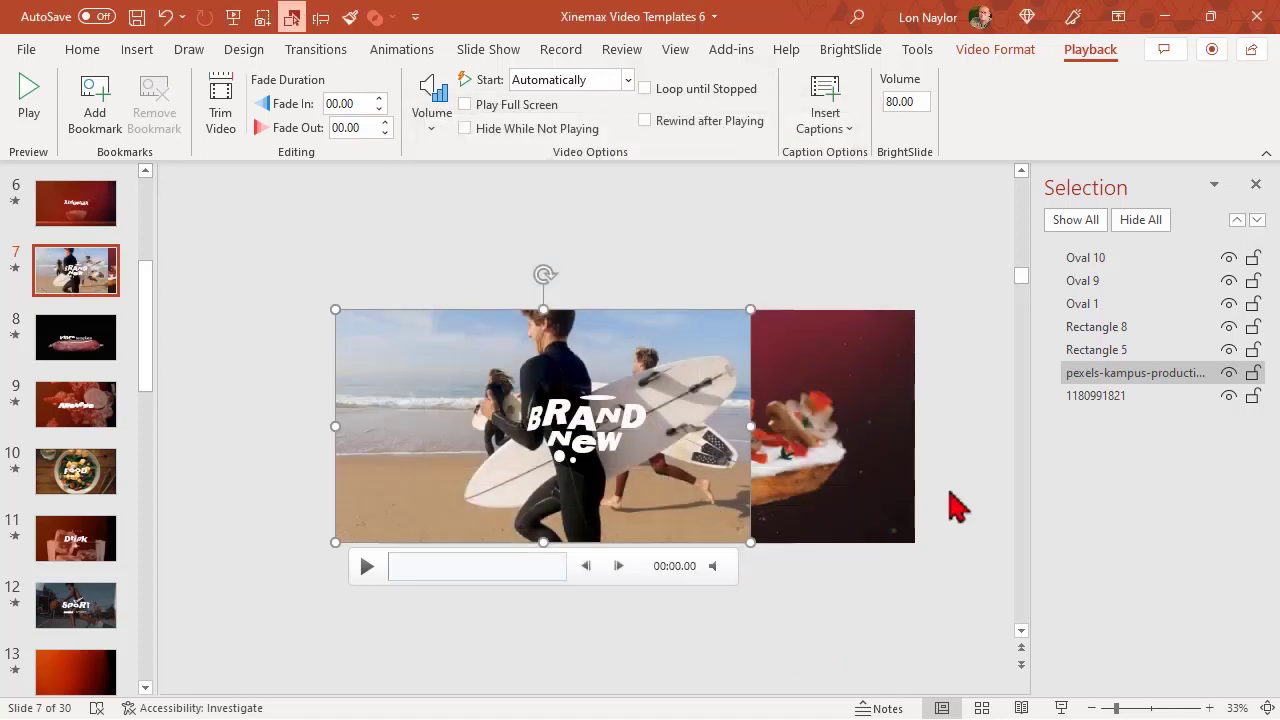
{"action": "left_click", "coordinate": [874, 502]}
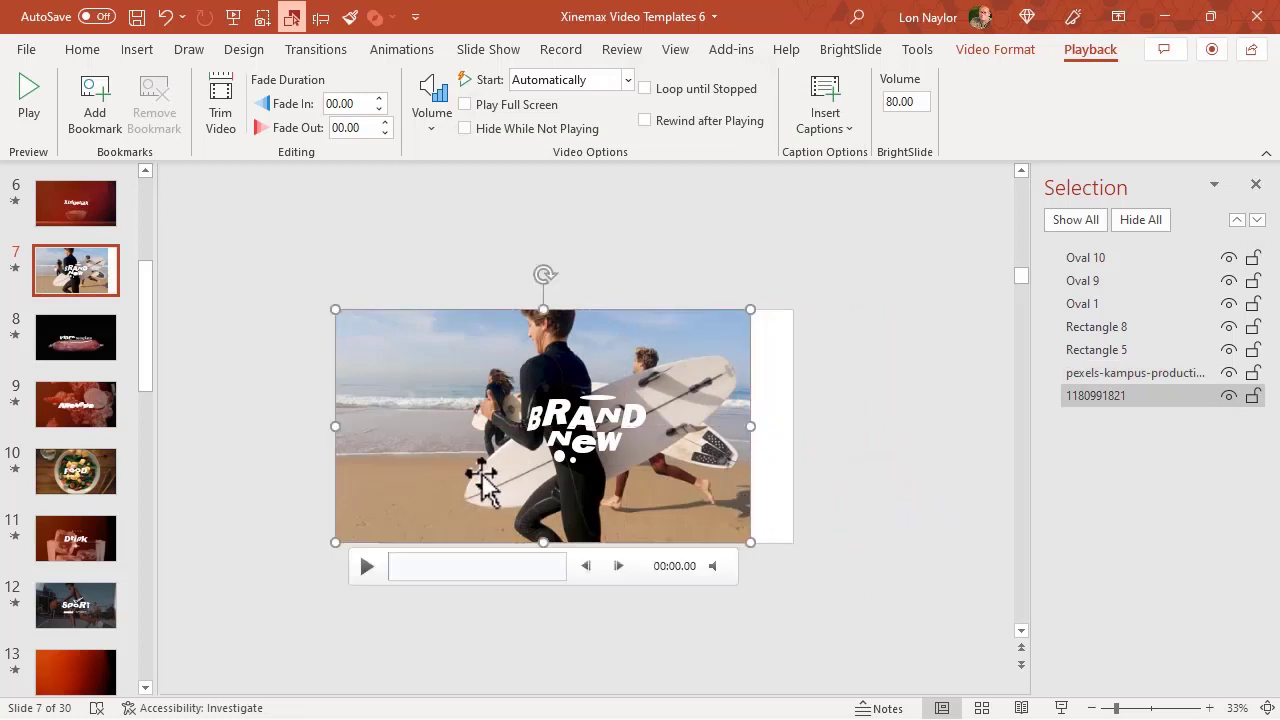
Step: Deselect the video and start the slideshow from the first slide with F5
{"action": "left_click", "coordinate": [258, 490]}
{"action": "key", "text": "F5"}
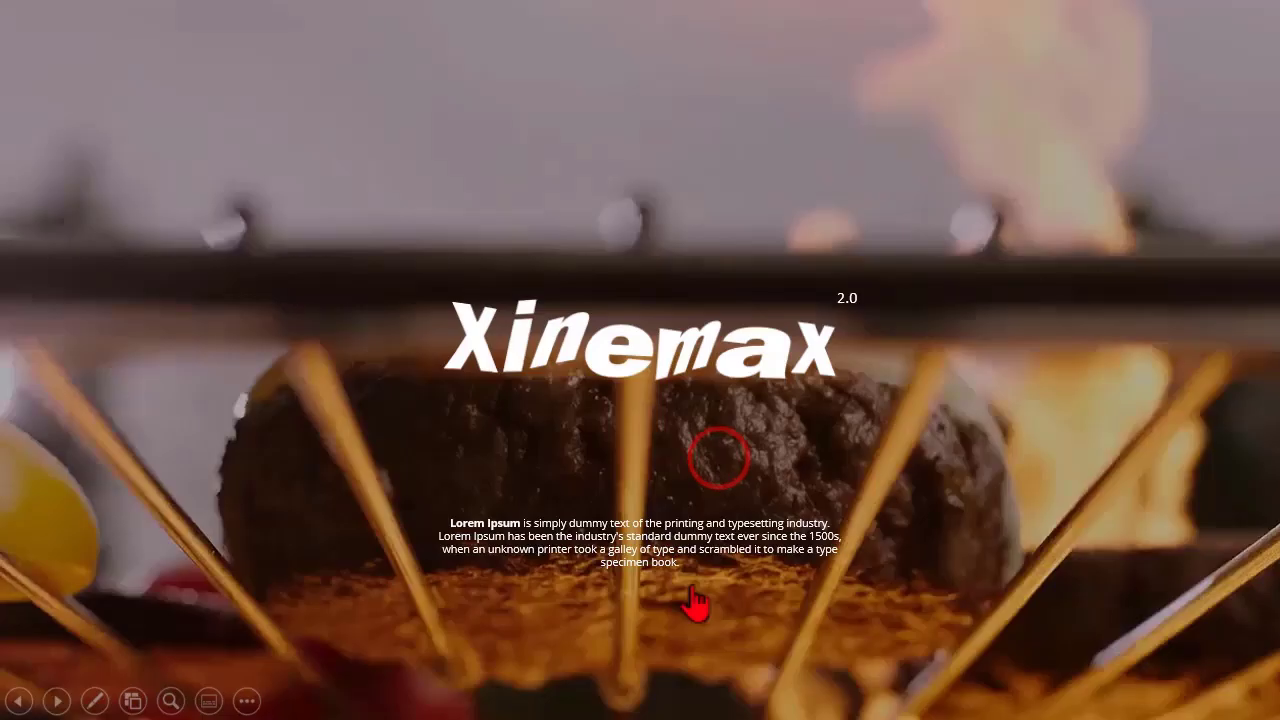